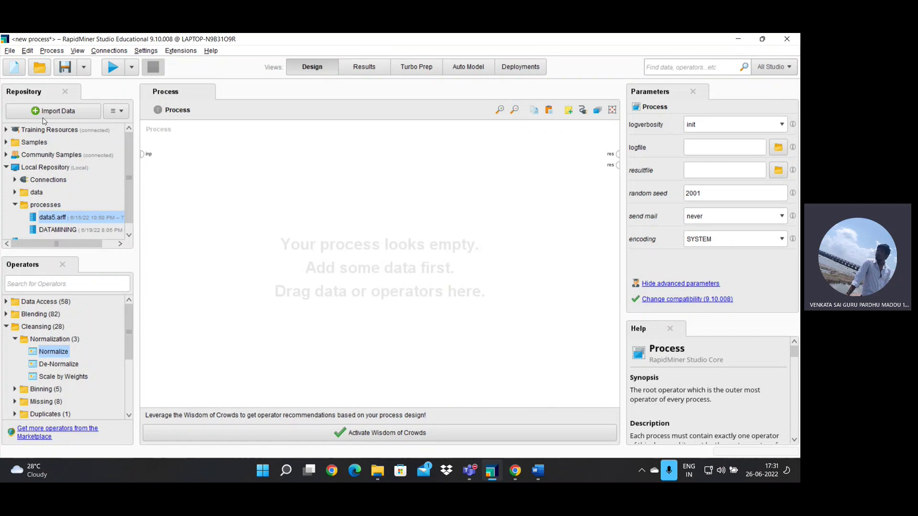
Start importing data5.arff.txt from the college > LONG SEM > DWDM > LAB_1 folder on the DATA (D:) drive
left_click(43, 114)
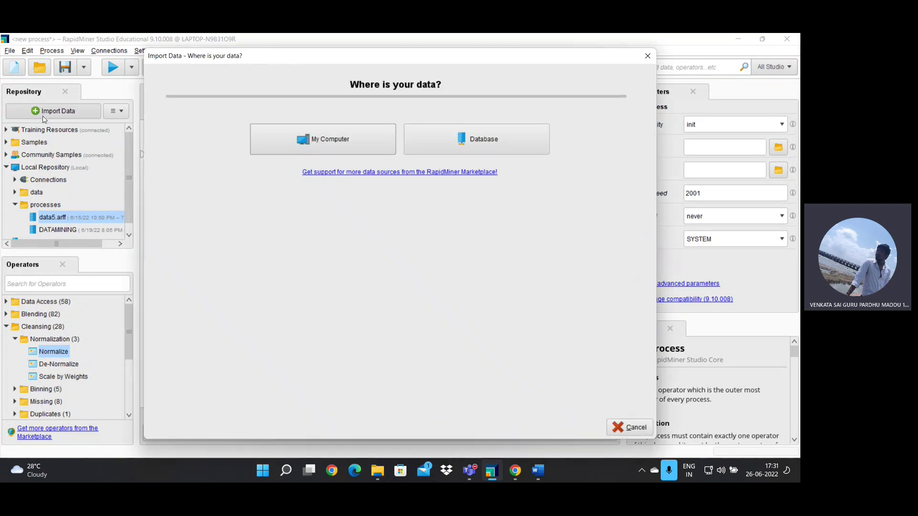
left_click(294, 148)
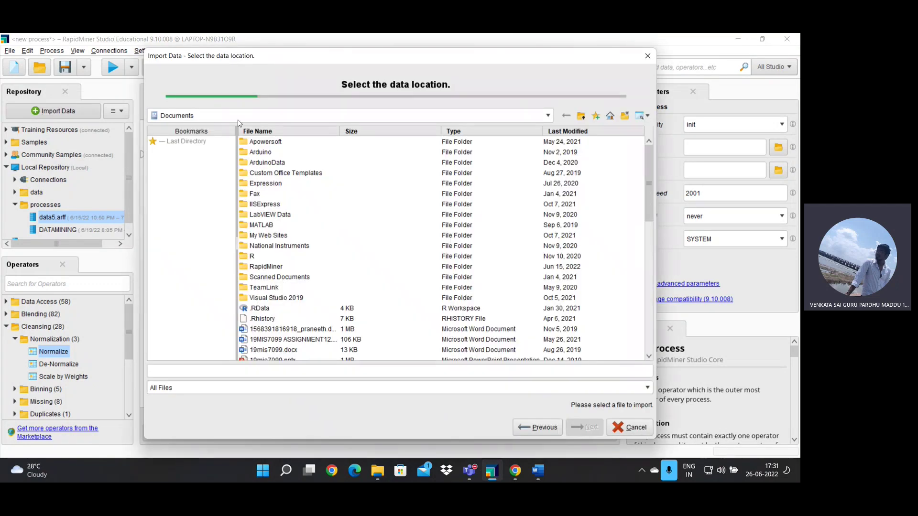
left_click(306, 115)
key("Escape")
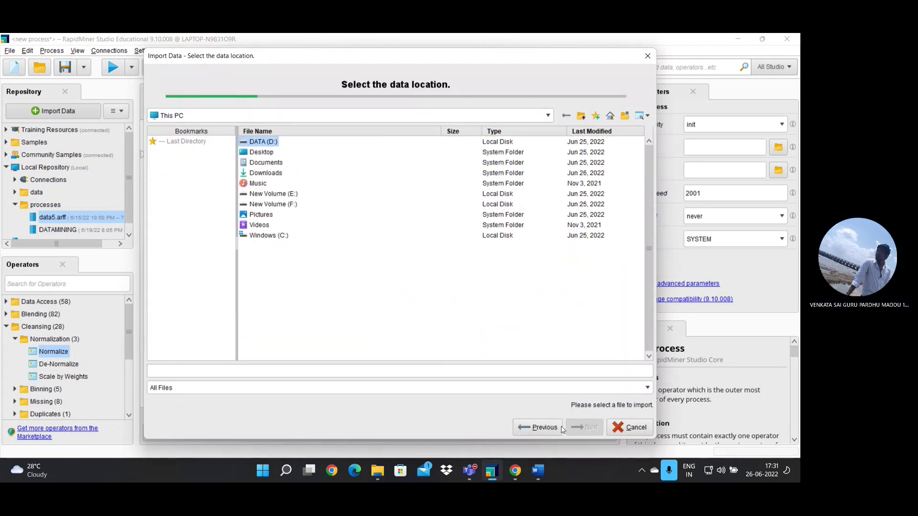
double_click(253, 142)
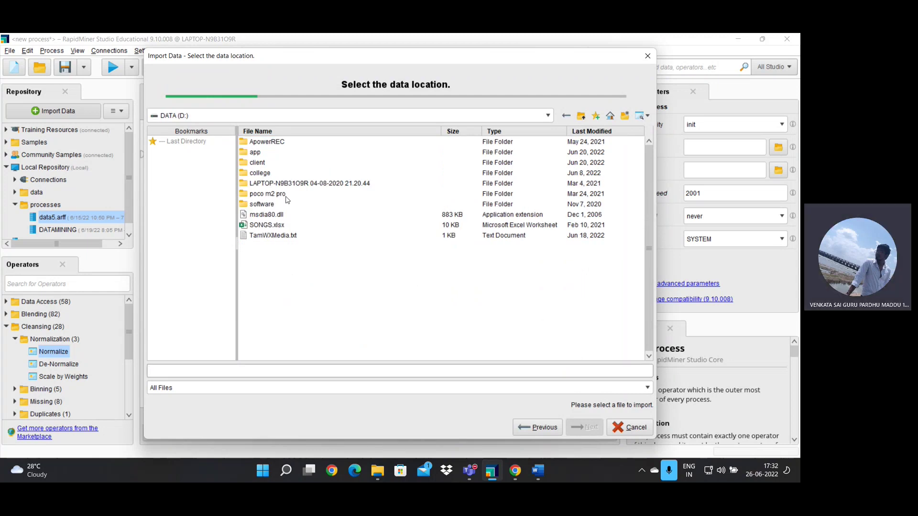
left_click(258, 175)
double_click(258, 175)
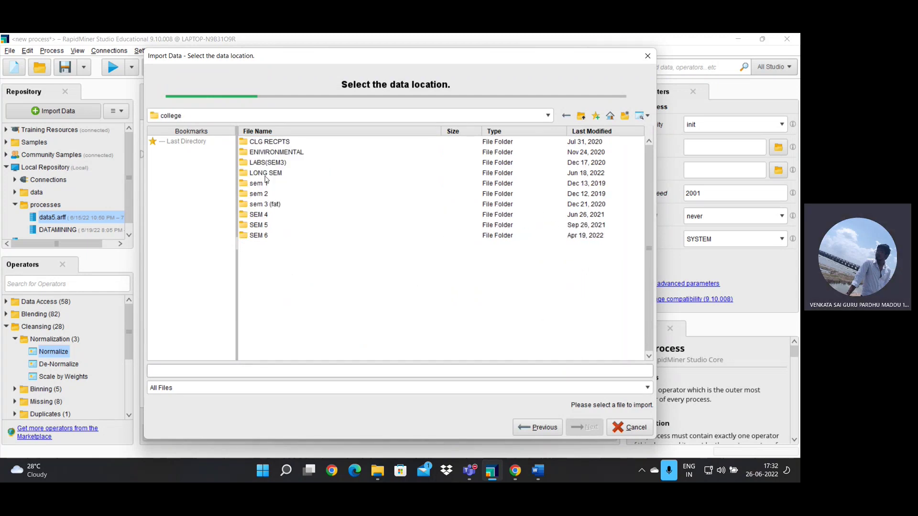
double_click(263, 173)
double_click(253, 142)
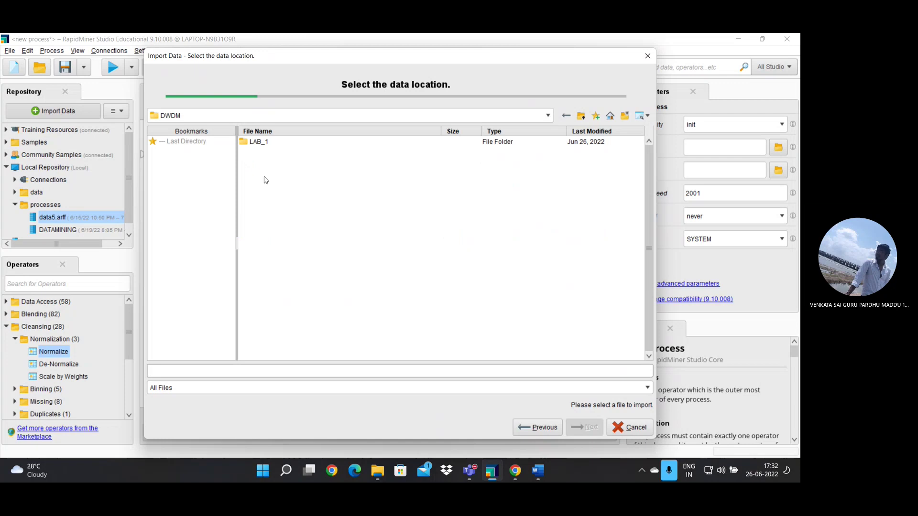
left_click(244, 145)
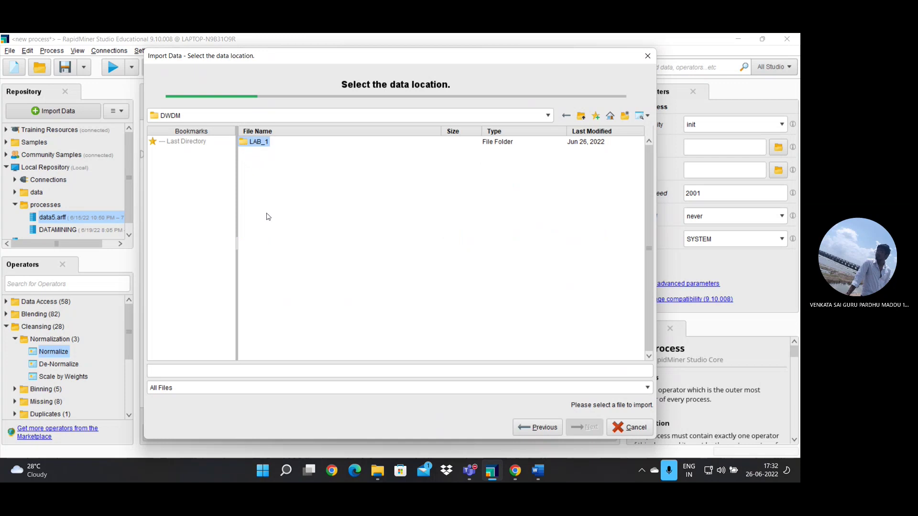
double_click(247, 143)
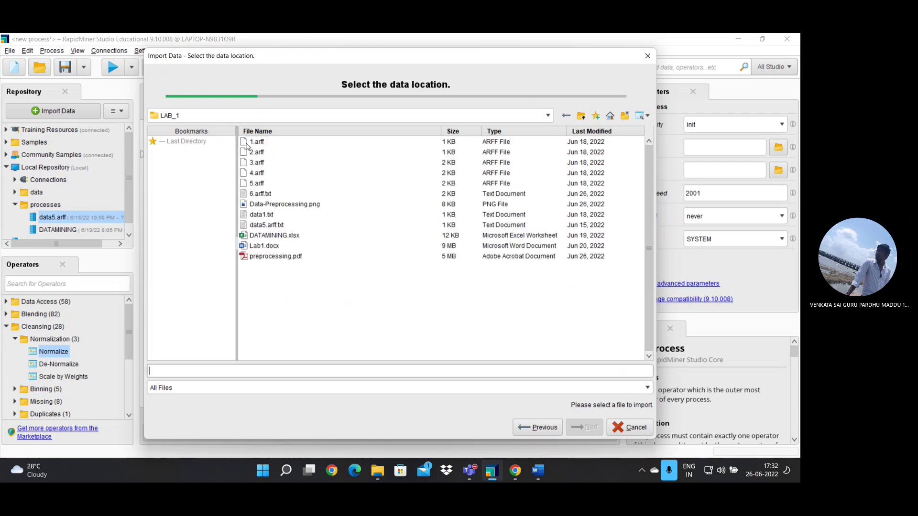
left_click(267, 225)
left_click(584, 427)
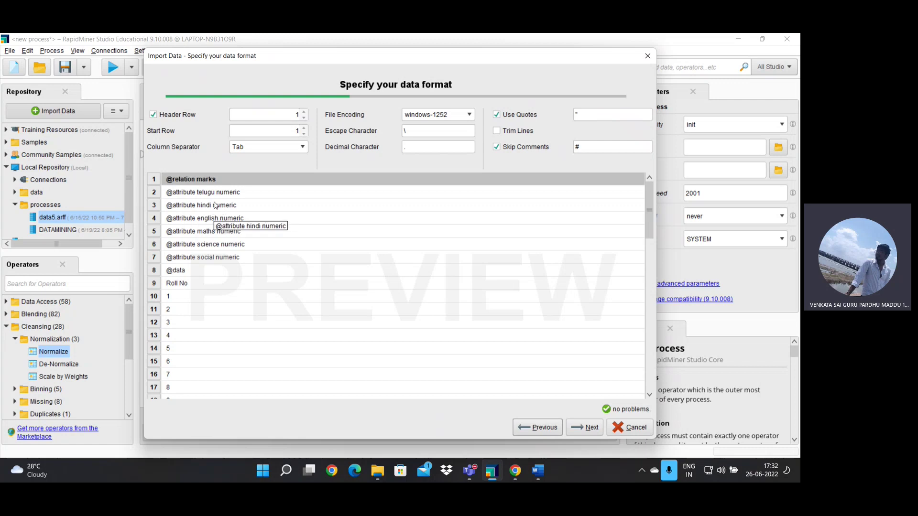
Set the header row of the imported file to 9, so the Roll No line supplies the column names
left_click(304, 111)
left_click(304, 112)
left_click(304, 112)
left_click(304, 112)
left_click(304, 112)
left_click(304, 112)
left_click(305, 112)
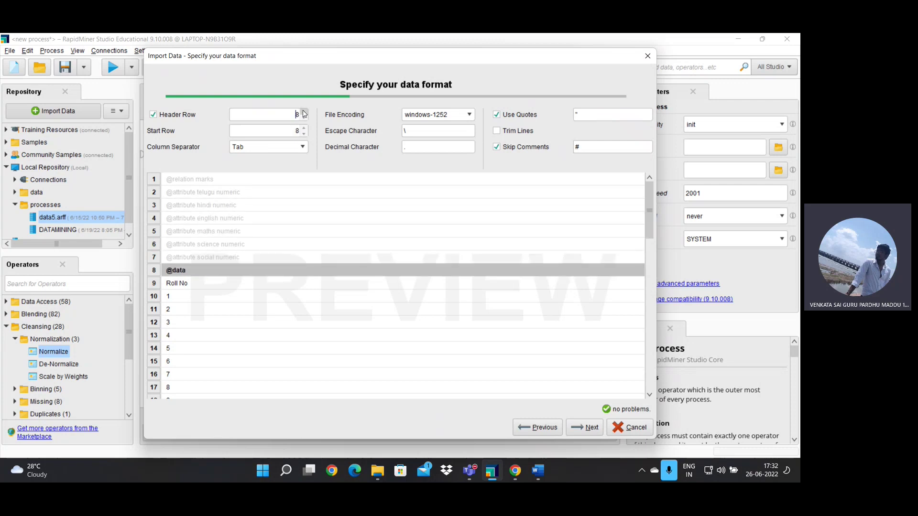
left_click(304, 112)
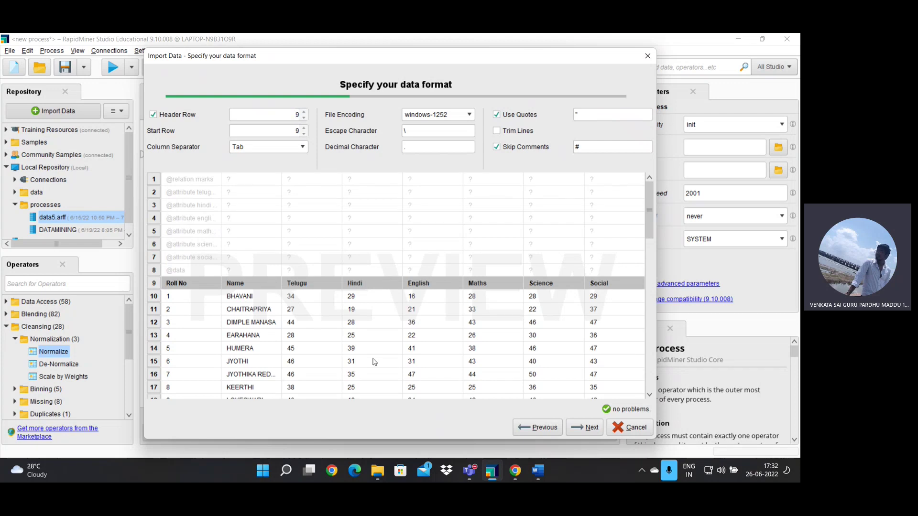
Review the column formats and storage location of the import, and cancel it without storing the data
left_click(595, 434)
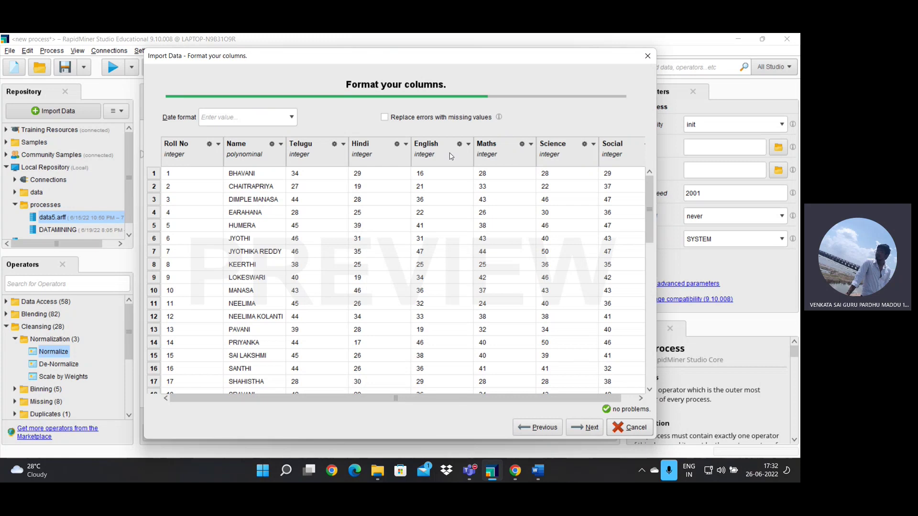
left_click(589, 430)
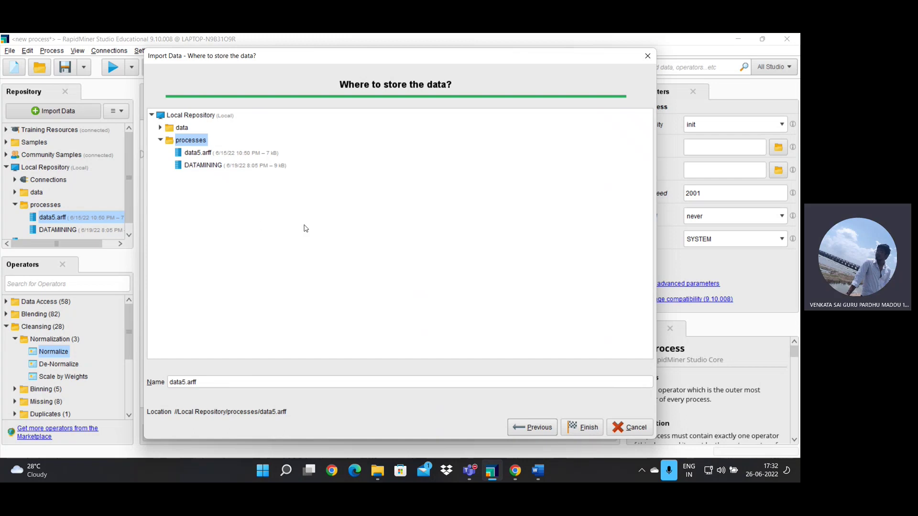
left_click(630, 427)
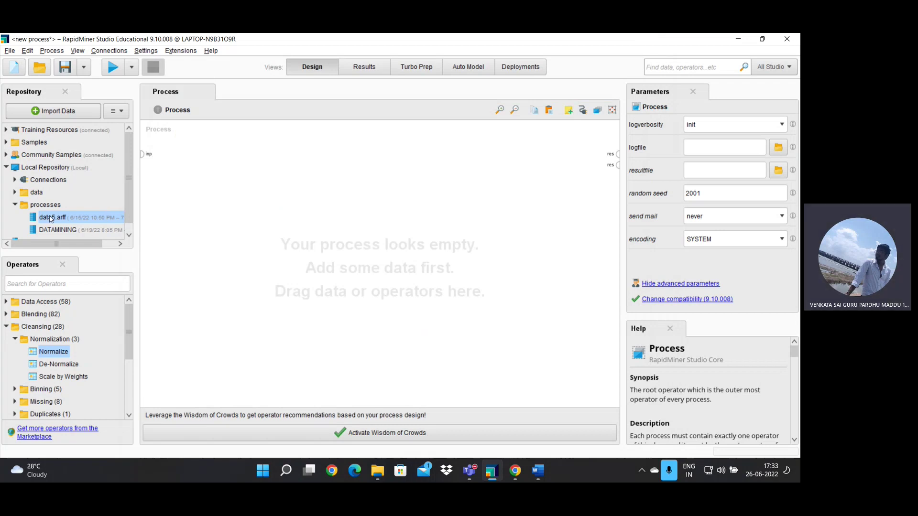
Add data5.arff from the local repository to the process and connect its output to the first result port
left_click_drag(50, 218, 288, 225)
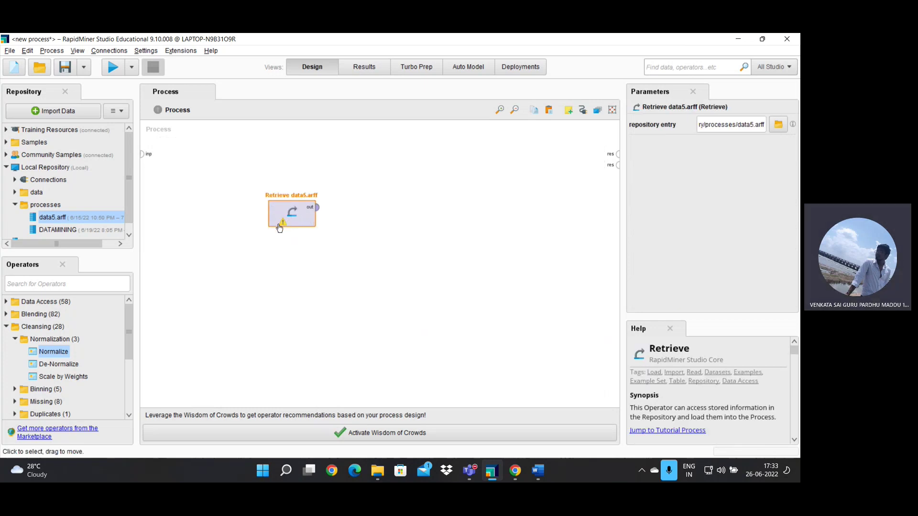
left_click(319, 212)
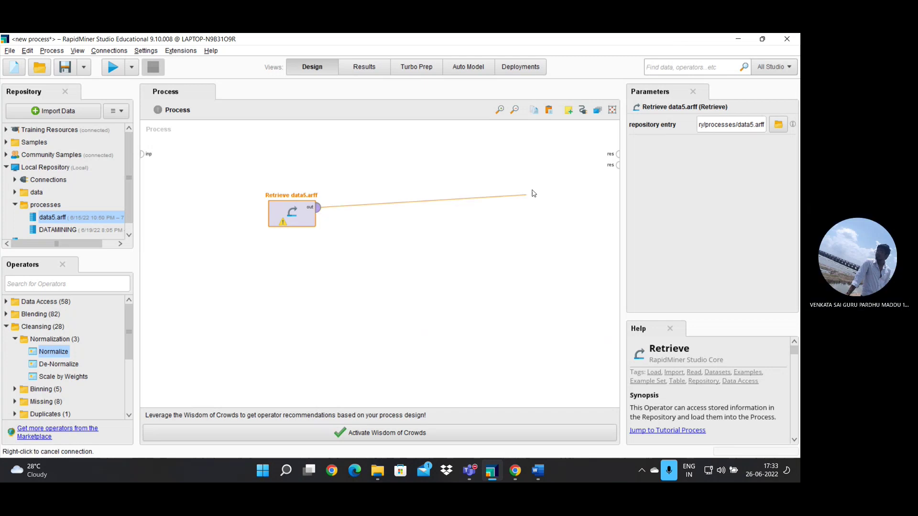
left_click(616, 158)
left_click(548, 218)
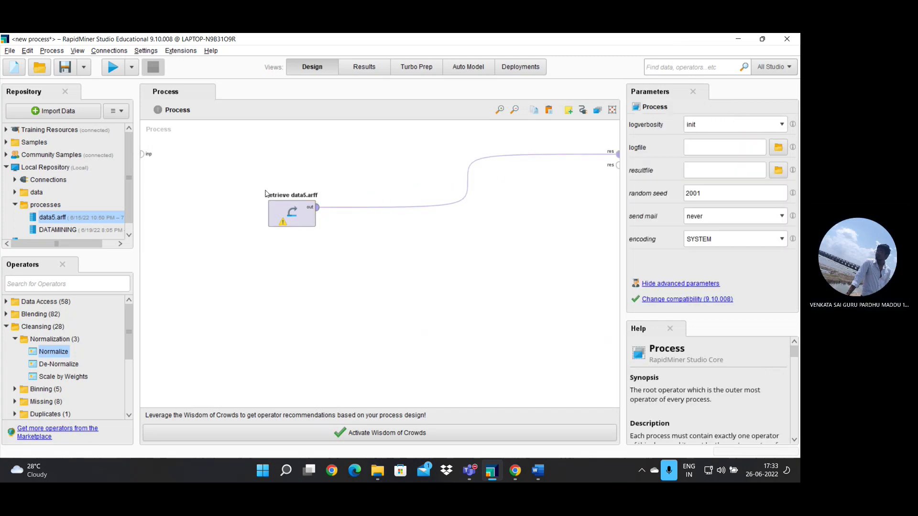
Run the process and review the data table and attribute statistics of the retrieved data
left_click(109, 70)
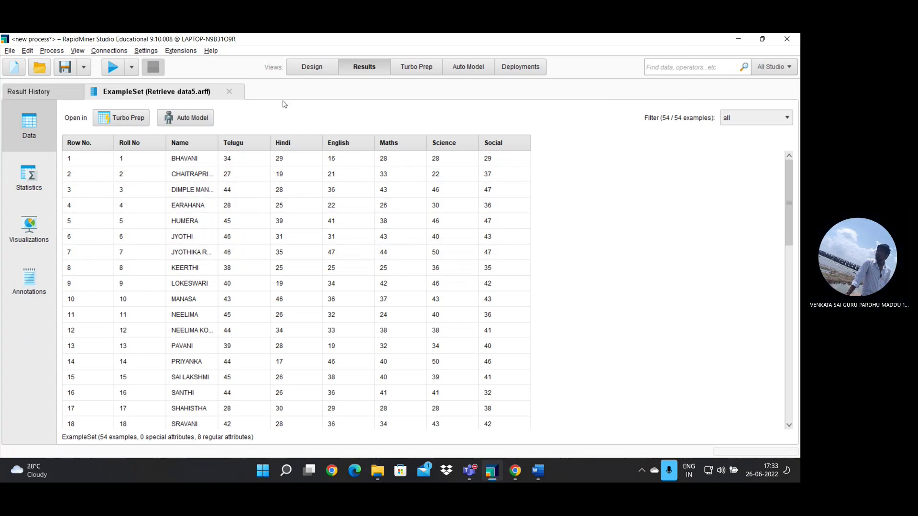
left_click(308, 68)
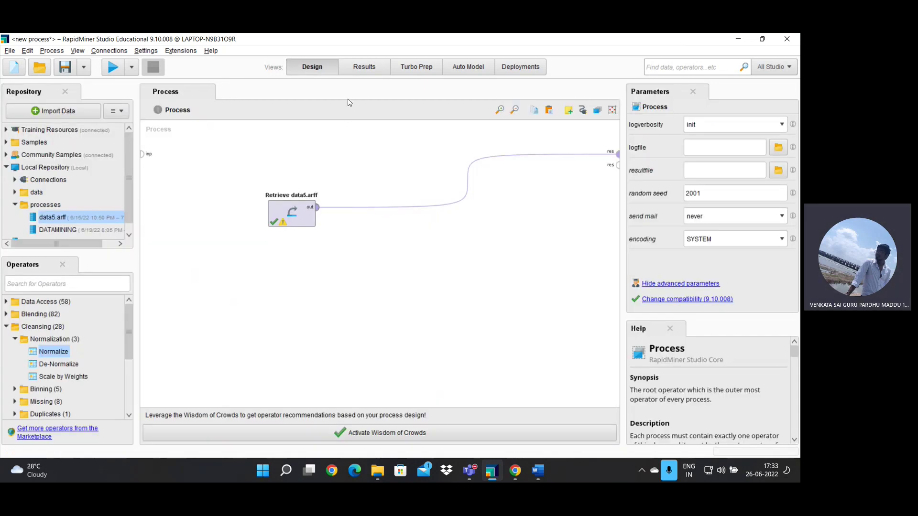
left_click_drag(292, 223, 292, 197)
left_click(361, 70)
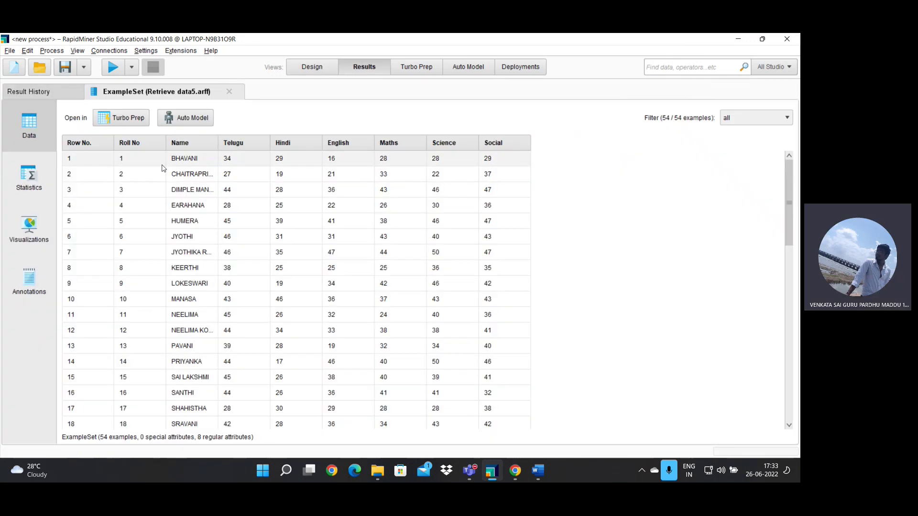
left_click(27, 176)
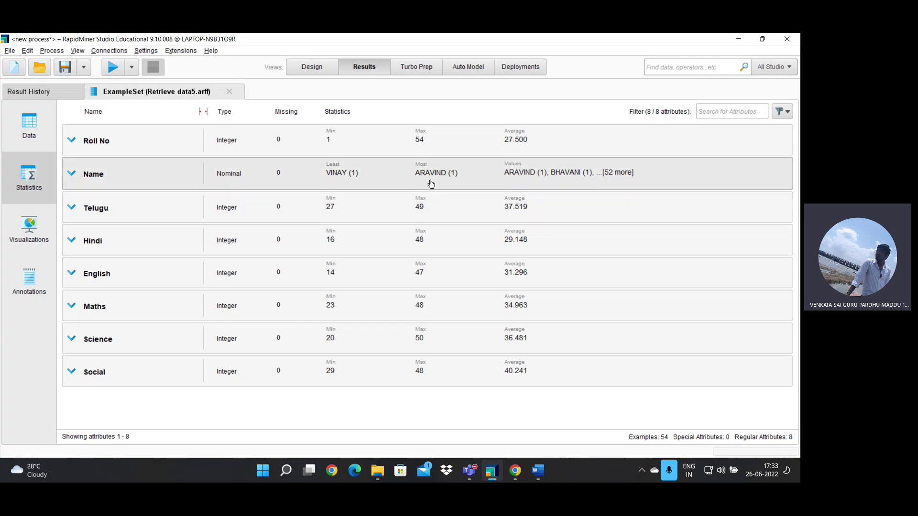
Visualize the retrieved data with the Spline and Histogram plot types, and view its annotations
left_click(45, 234)
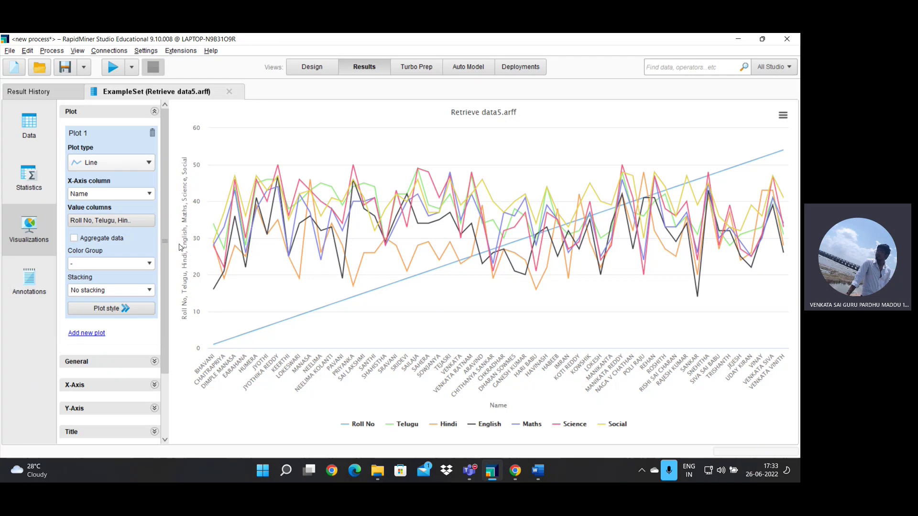
left_click(111, 165)
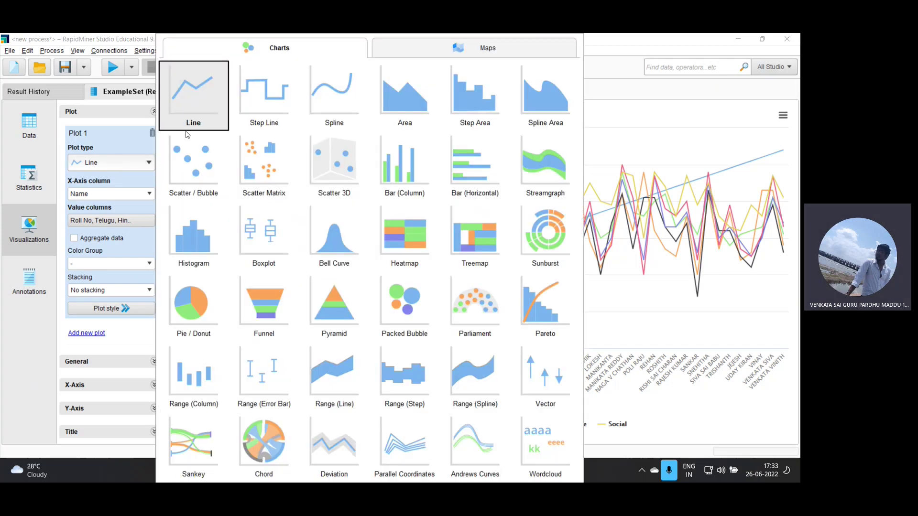
left_click(324, 107)
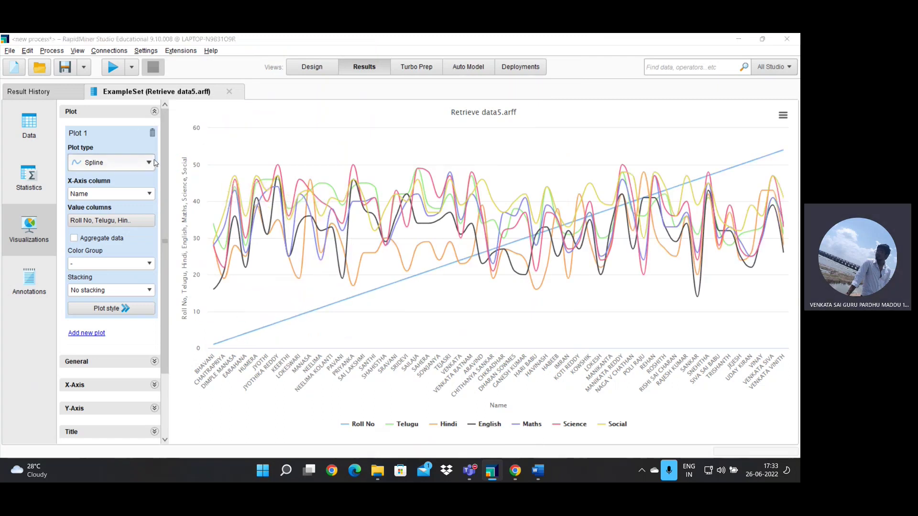
left_click(151, 162)
left_click(202, 238)
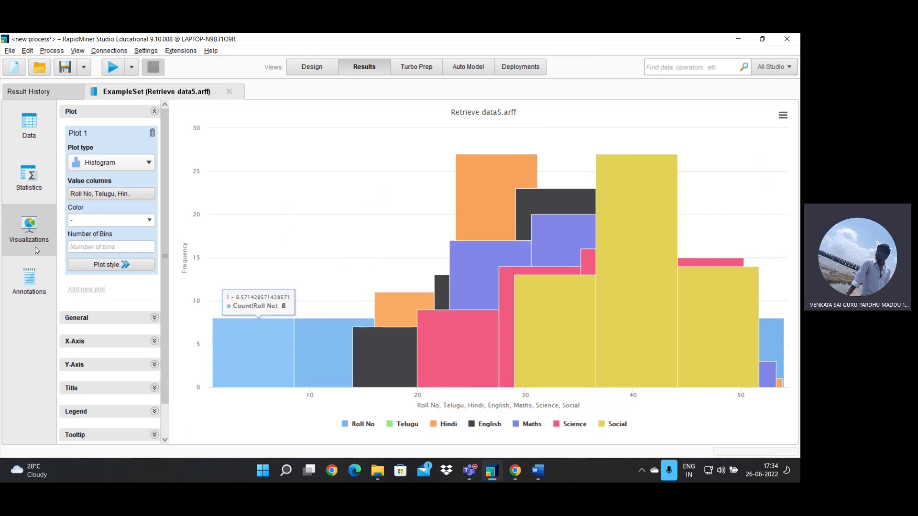
left_click(28, 285)
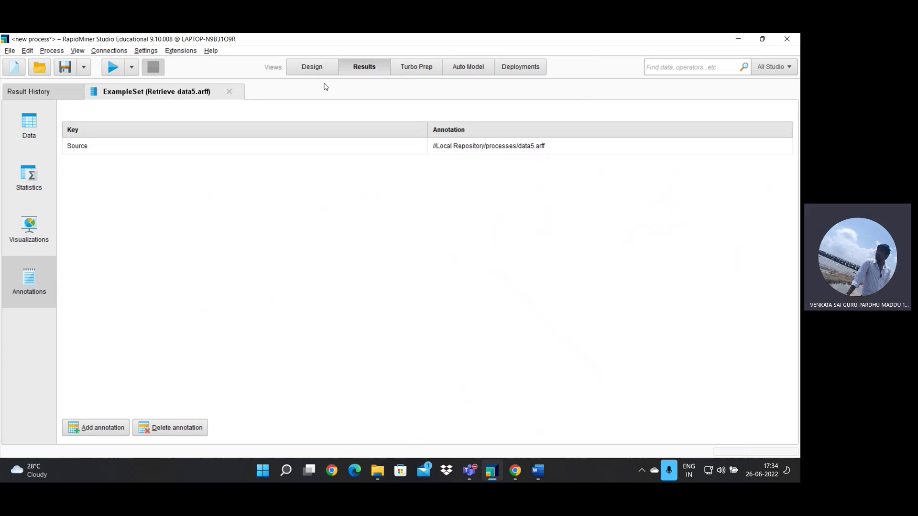
Return to the process design and add a Discretize by Size operator from the Cleansing Binning operators
left_click(309, 71)
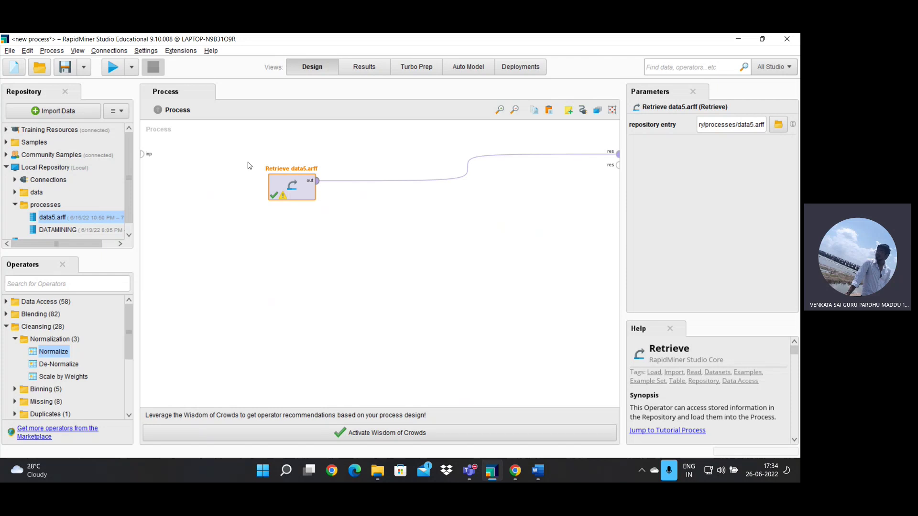
left_click(6, 326)
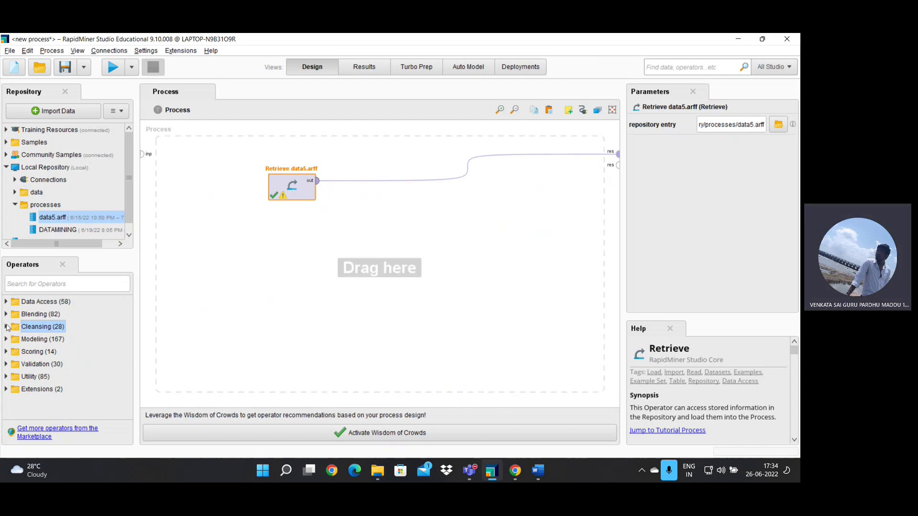
left_click(6, 327)
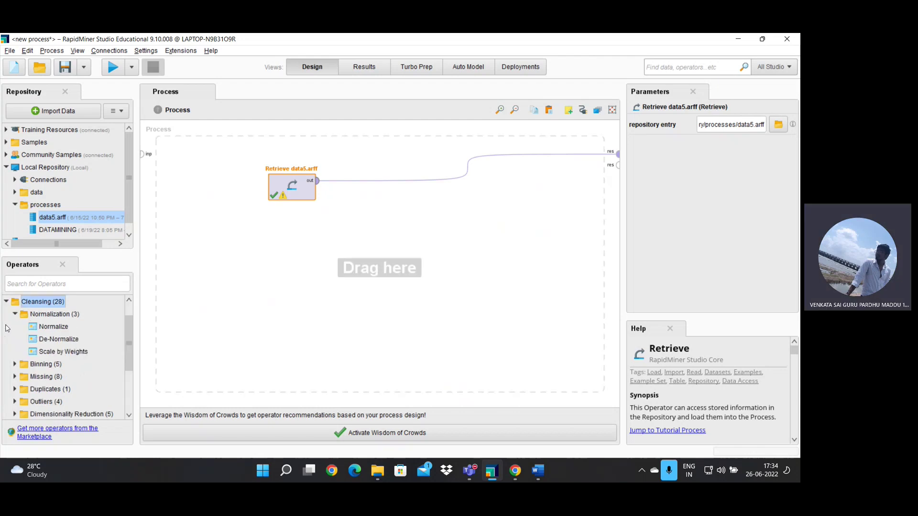
left_click(15, 365)
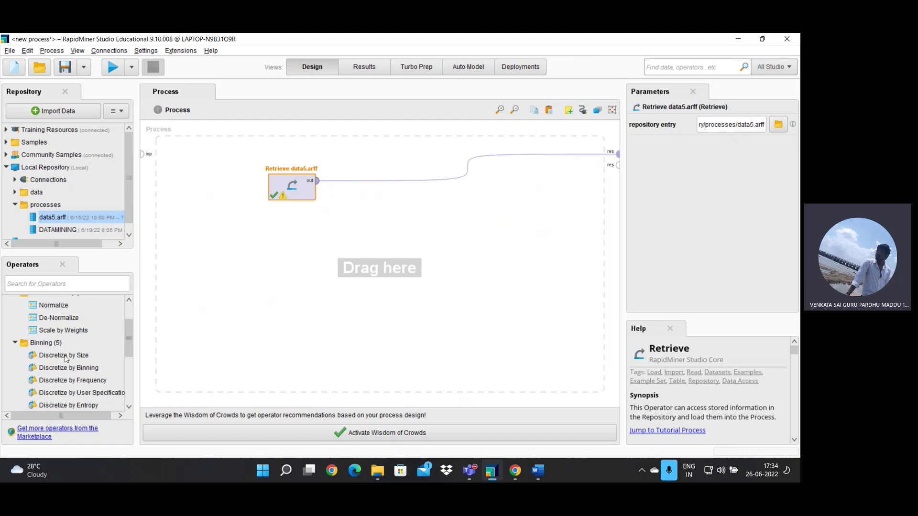
left_click_drag(67, 358, 436, 234)
Route the Retrieve output into the Discretize example input, and connect the Discretize example output to the first result port
left_click(467, 163)
left_click(317, 181)
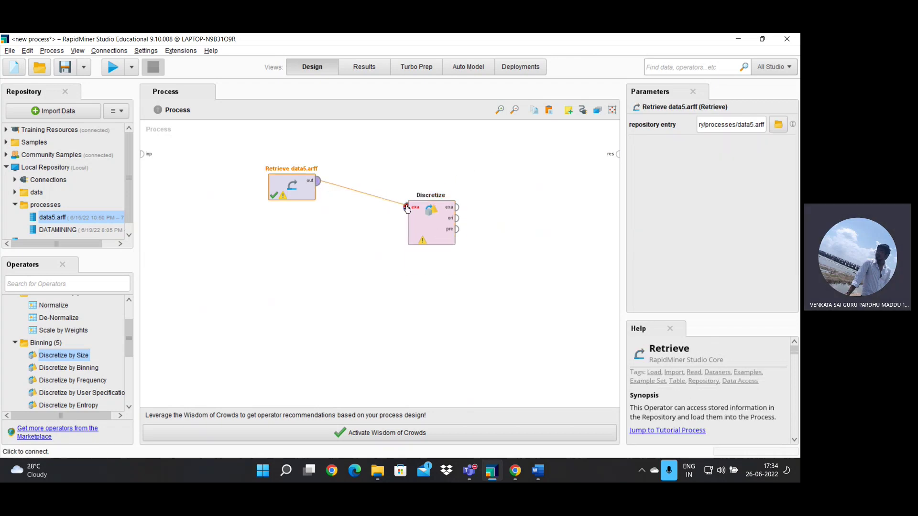
left_click(407, 207)
left_click(450, 208)
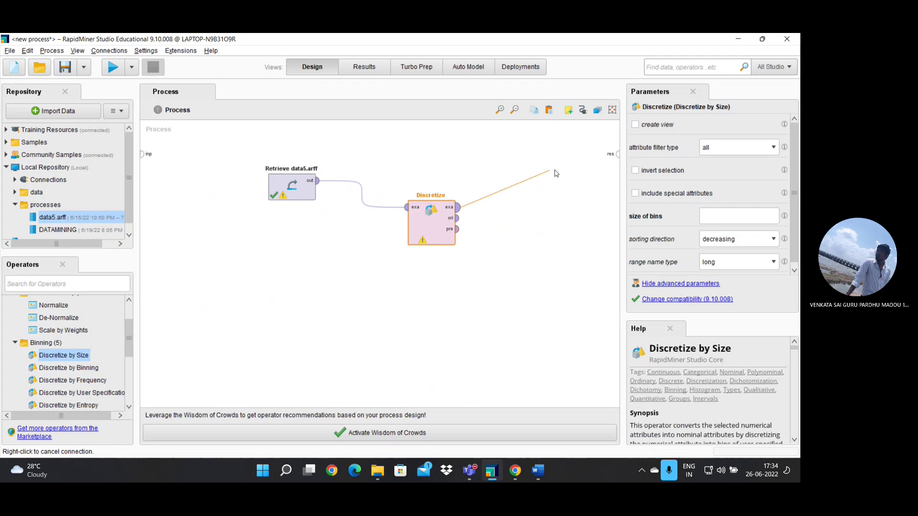
left_click(617, 154)
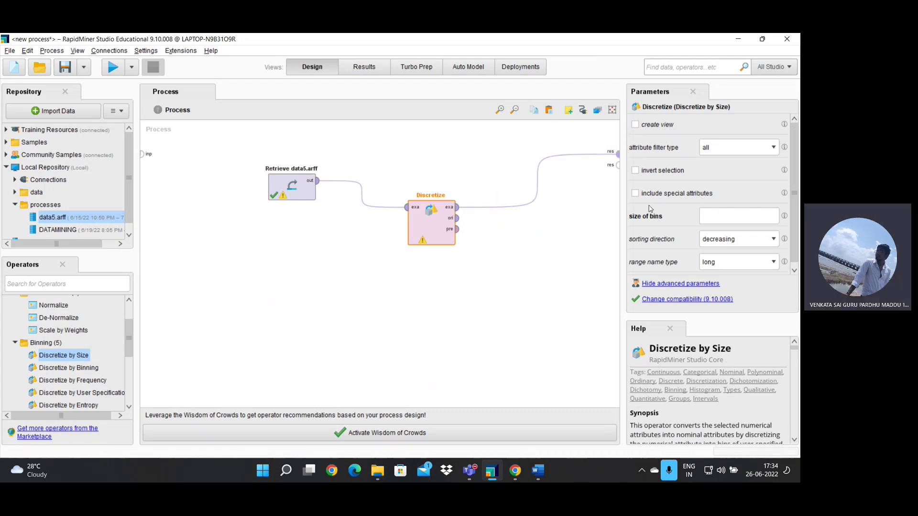
Set the Discretize operator's size of bins to 3 and run the process
left_click(718, 218)
type("3")
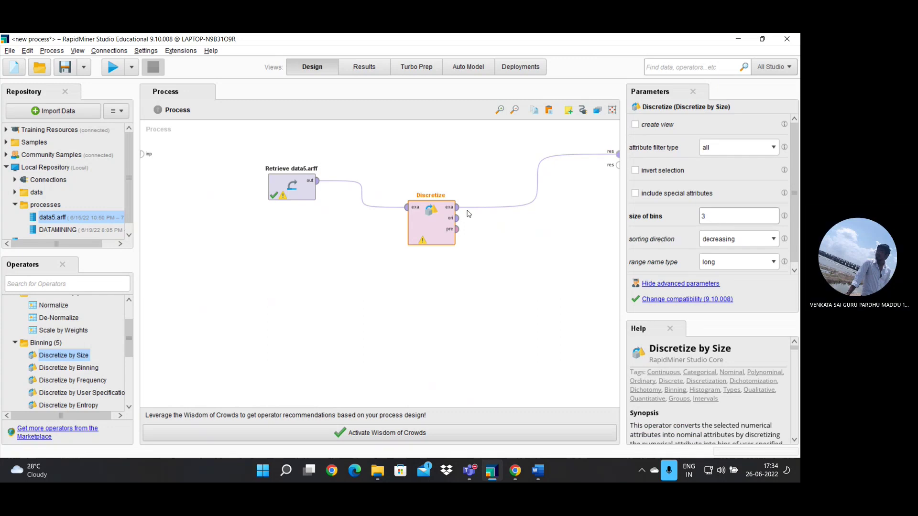
left_click(109, 68)
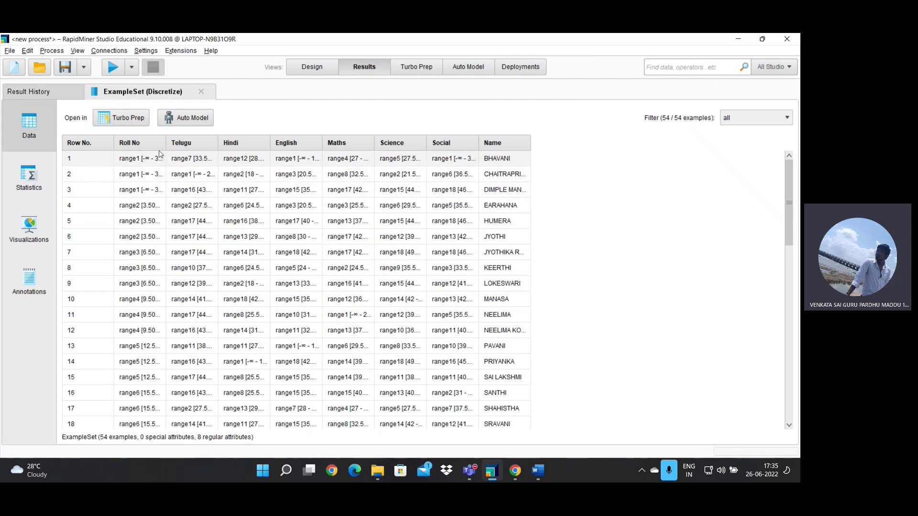
Return to the process design and replace the Discretize by Size operator with Discretize by Binning
left_click(308, 67)
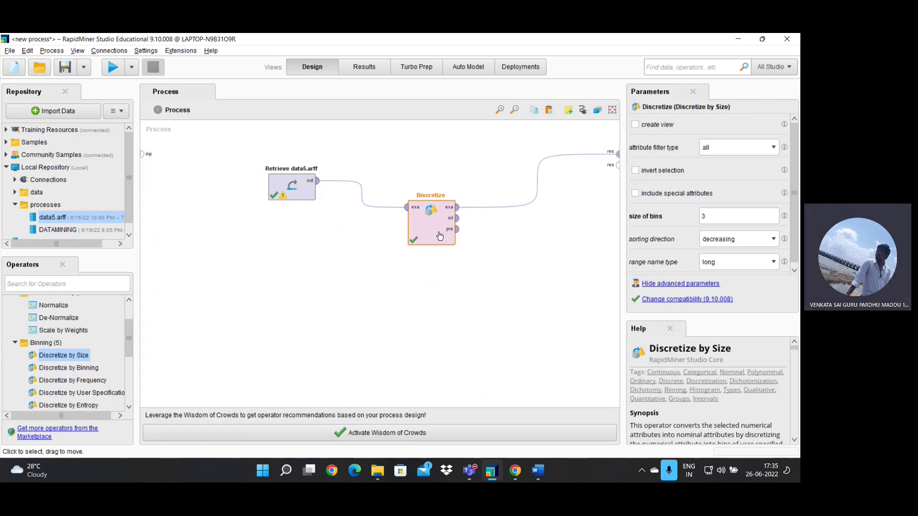
key("Delete")
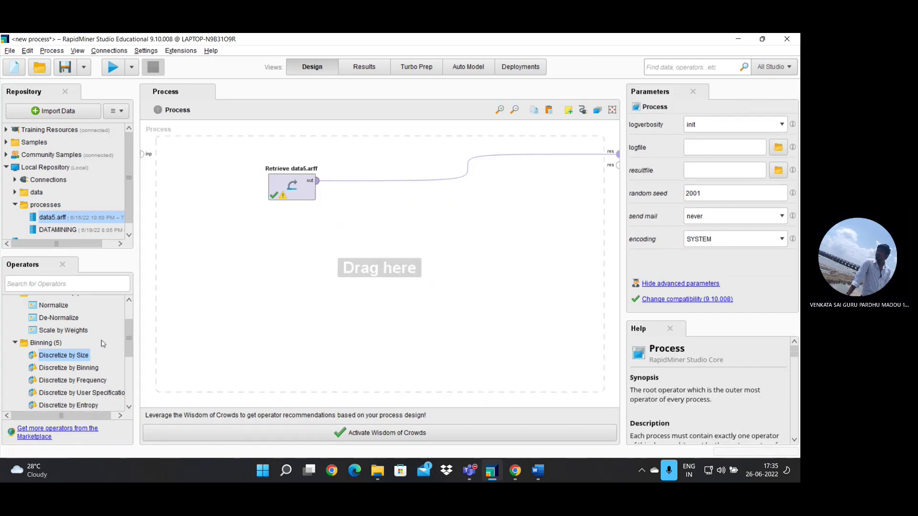
left_click_drag(66, 368, 432, 248)
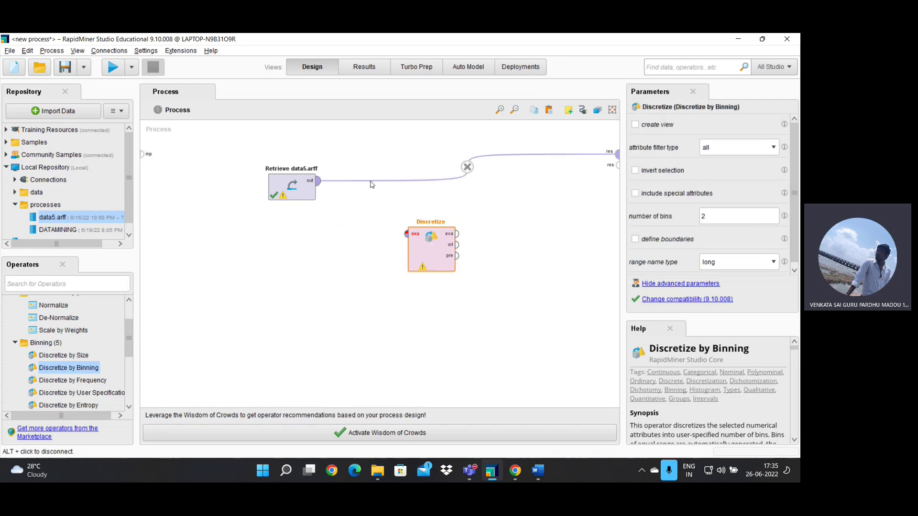
Remove the direct Retrieve-to-result connection and wire Retrieve through the Discretize by Binning example ports to the first result port
left_click(466, 170)
key("Delete")
left_click(317, 181)
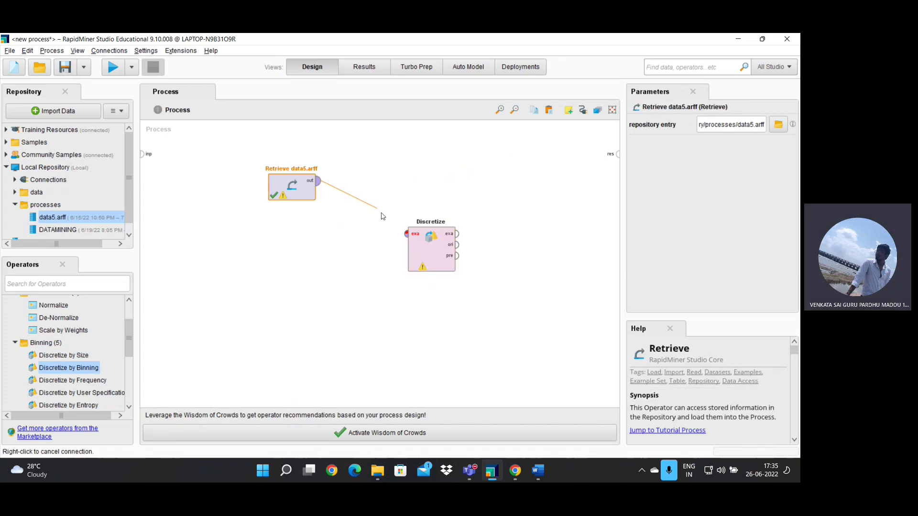
left_click(406, 234)
left_click(457, 234)
left_click(617, 154)
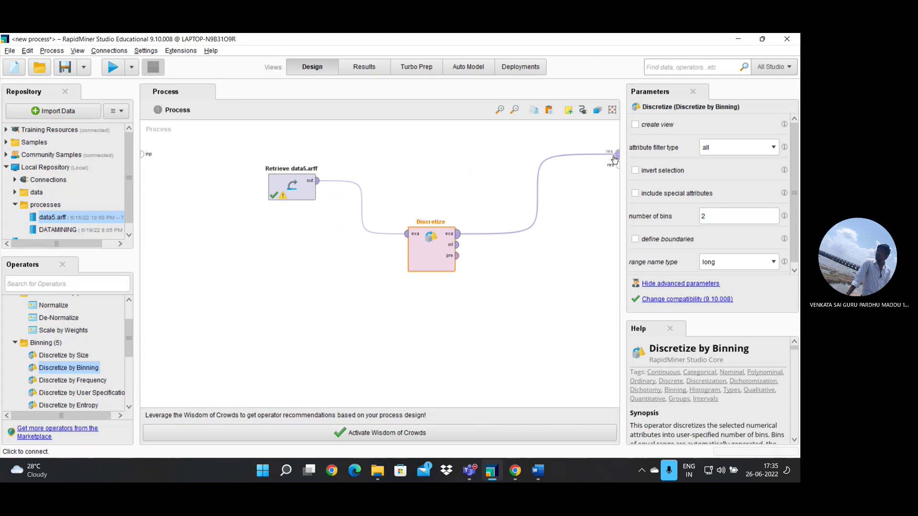
Set the Discretize by Binning operator's number of bins to 3 and run the process
left_click(720, 214)
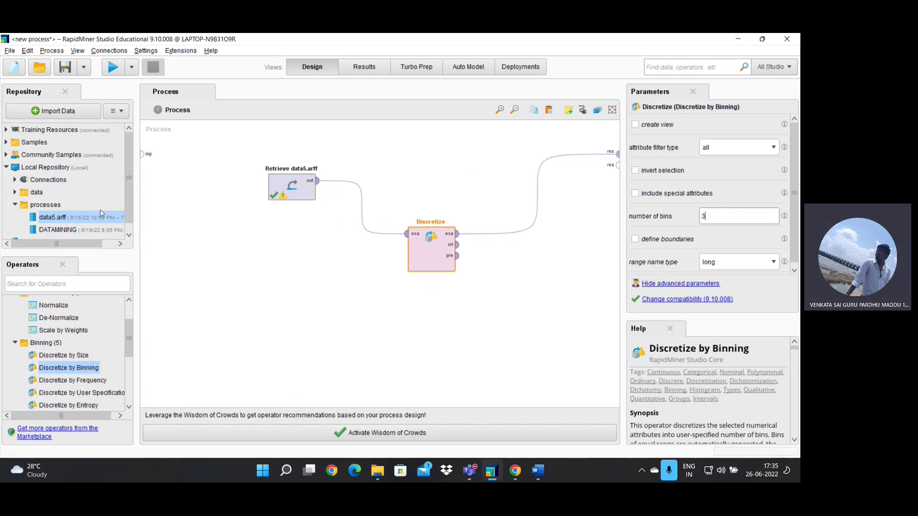
left_click(113, 67)
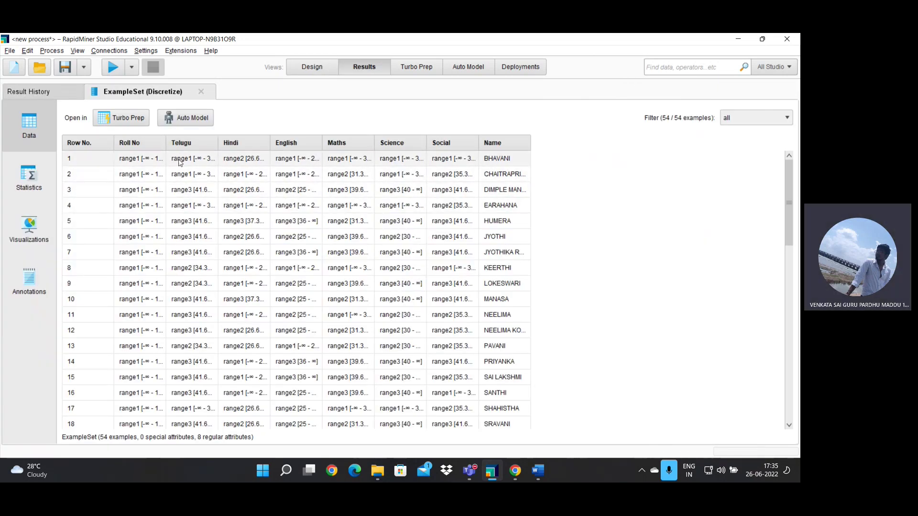
Replace the binning operator in the process design with Discretize by Frequency, wired between the Retrieve output and the first result port
left_click(319, 70)
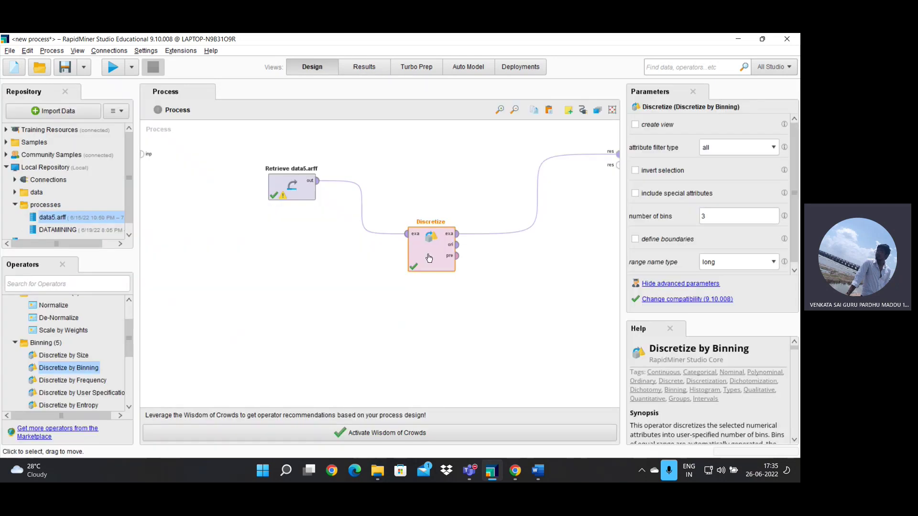
key("Delete")
left_click_drag(63, 380, 418, 248)
left_click(467, 170, "alt")
left_click_drag(316, 180, 617, 153)
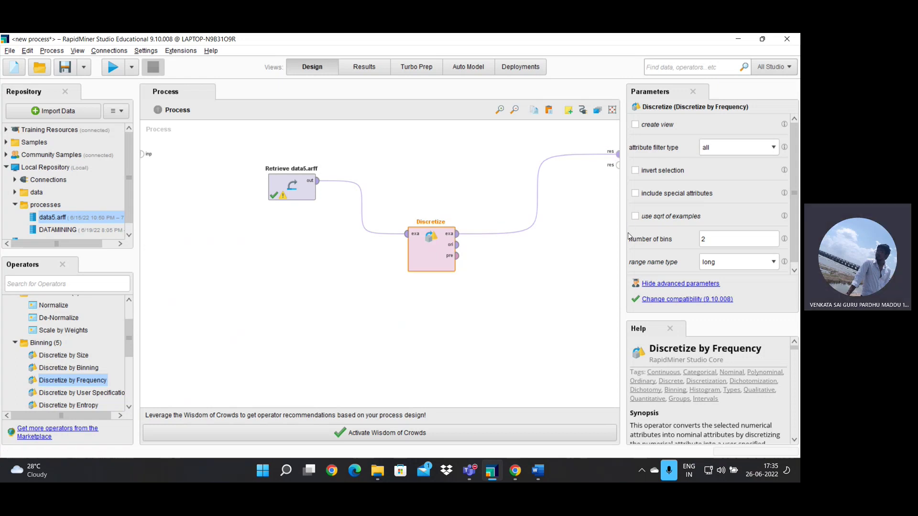
Set the Discretize by Frequency operator's number of bins to 2 and run the process
left_click(712, 240)
type("2")
left_click(113, 66)
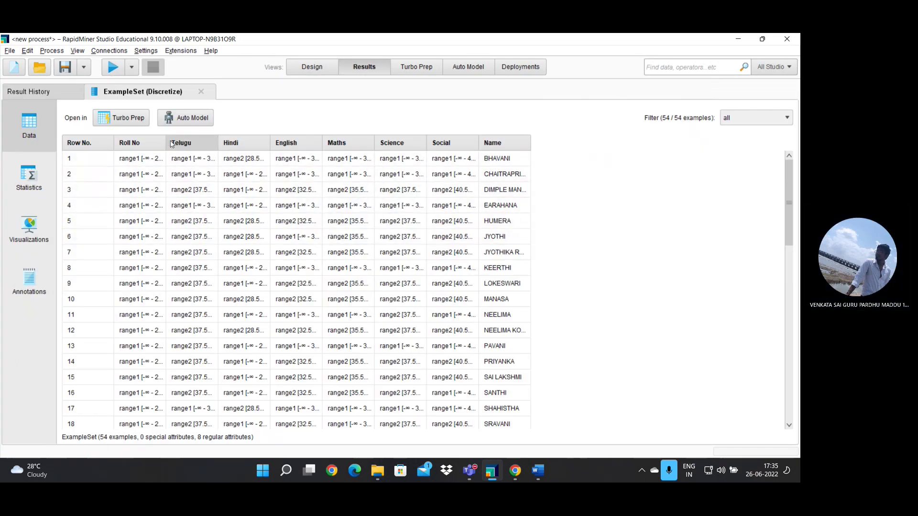
Replace the frequency operator in the process design with Discretize by User Specification and remove the direct Retrieve-to-result connection
left_click(312, 68)
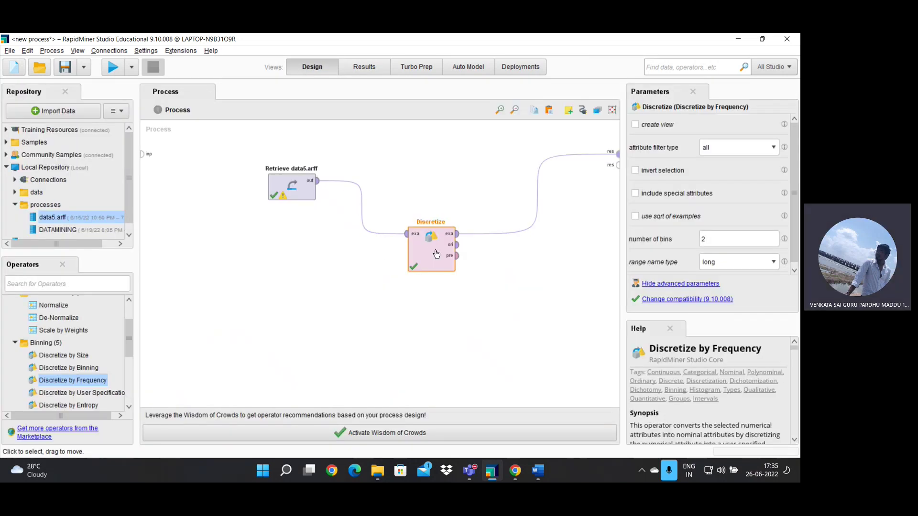
key("Delete")
left_click_drag(57, 394, 423, 251)
left_click(463, 177)
key("Delete")
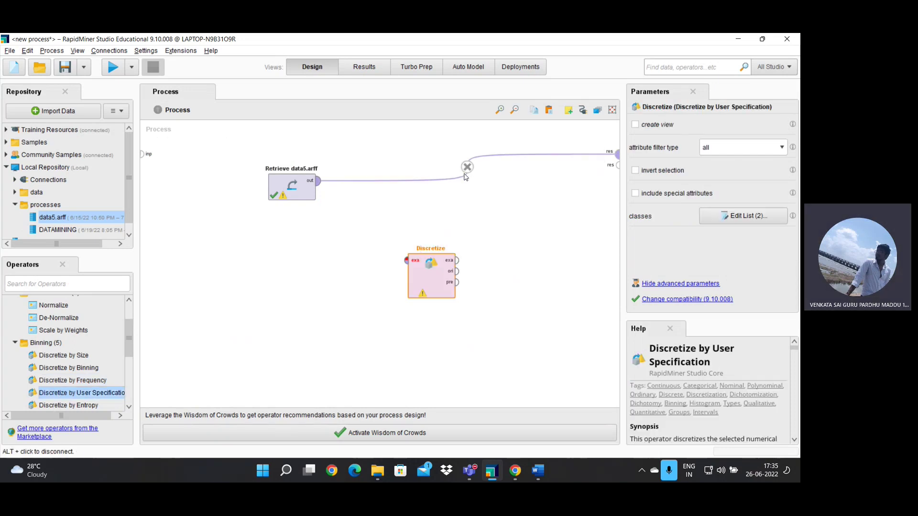
Connect the Retrieve output to the Discretize example input, and the Discretize example output to the first result port
left_click(318, 180)
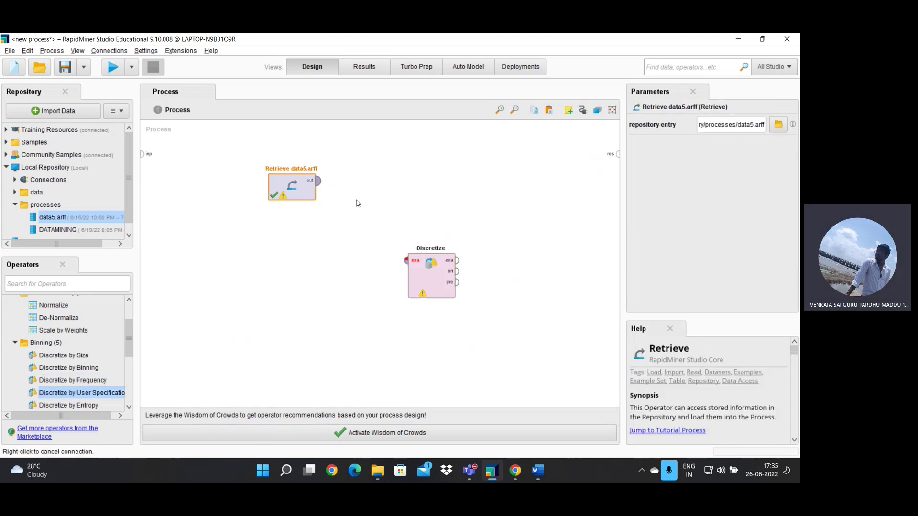
left_click(406, 260)
left_click(457, 261)
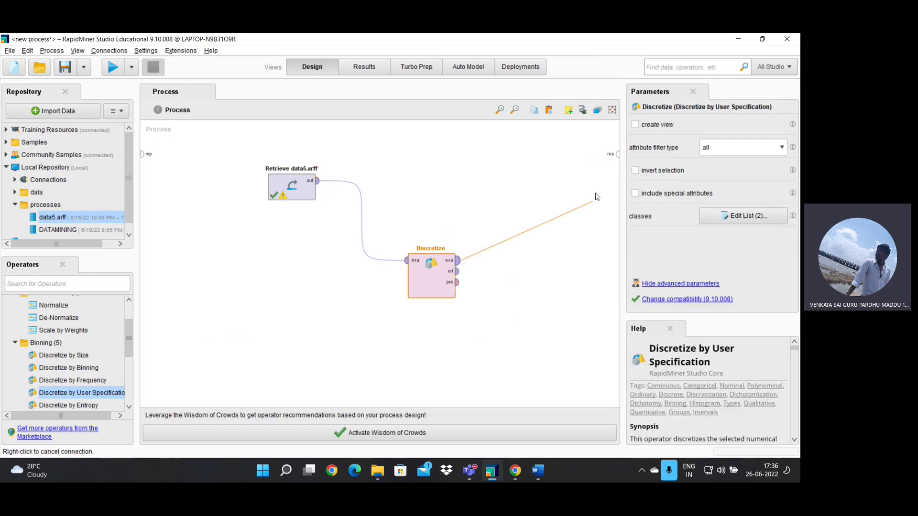
left_click(618, 154)
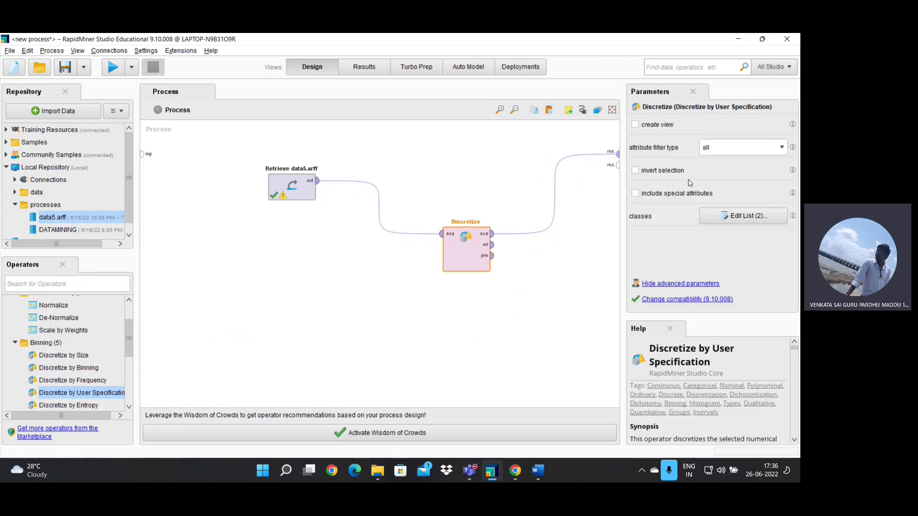
Restrict Discretize by User Specification to the single attribute Maths, run the process and review the discretized Maths column
left_click(728, 156)
left_click(736, 164)
left_click(781, 172)
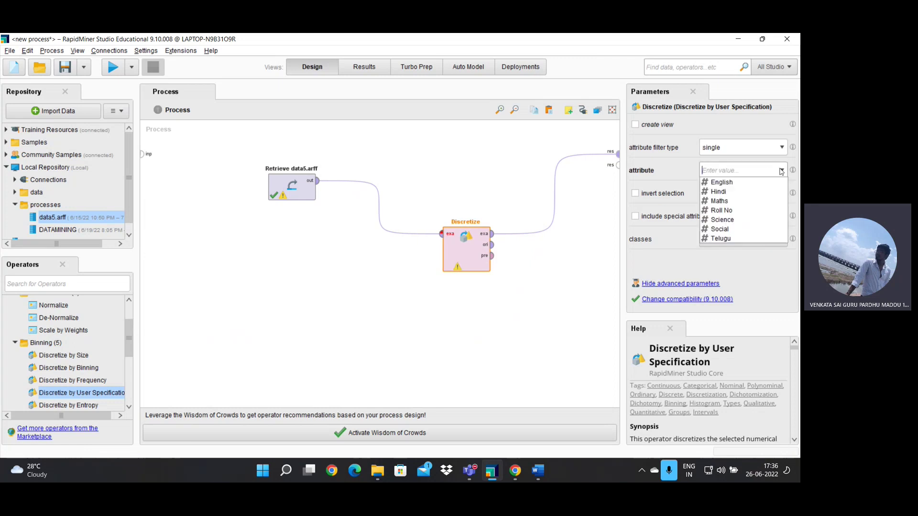
left_click(746, 202)
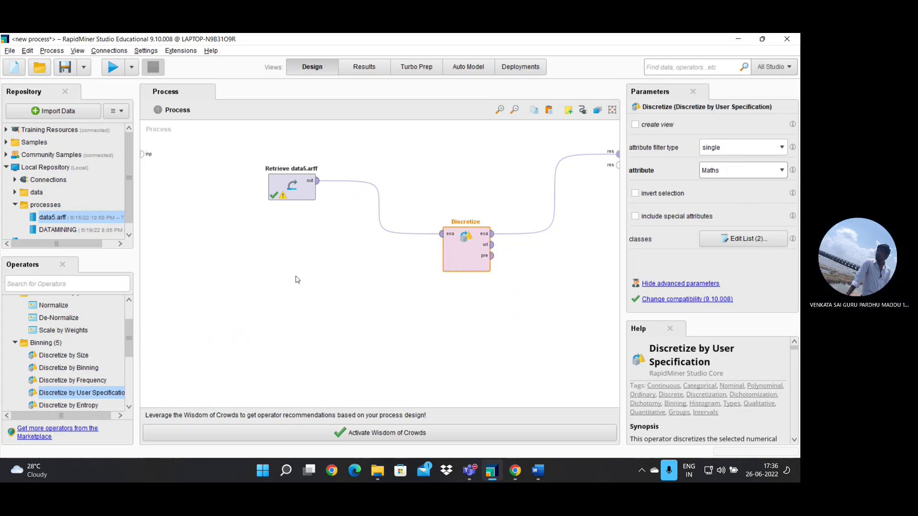
left_click(110, 69)
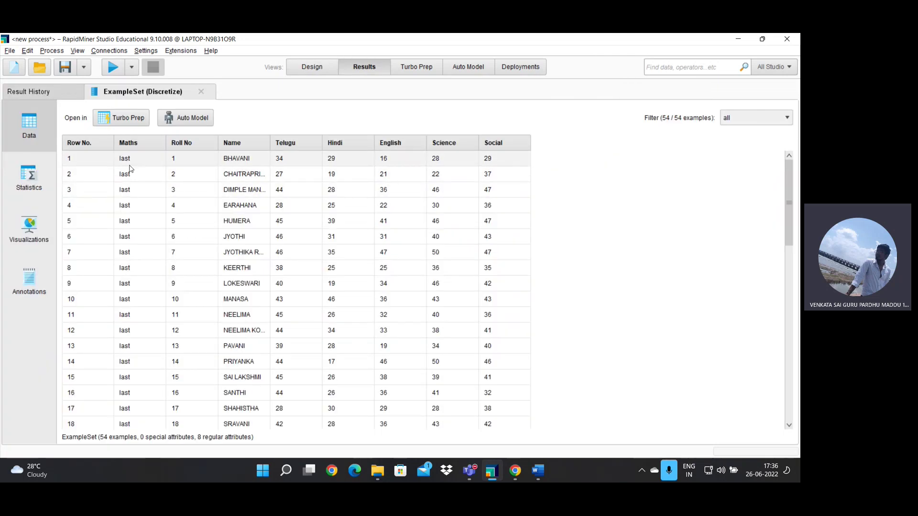
scroll(127, 167, "down", 1)
scroll(128, 158, "up", 1)
scroll(125, 267, "down", 1)
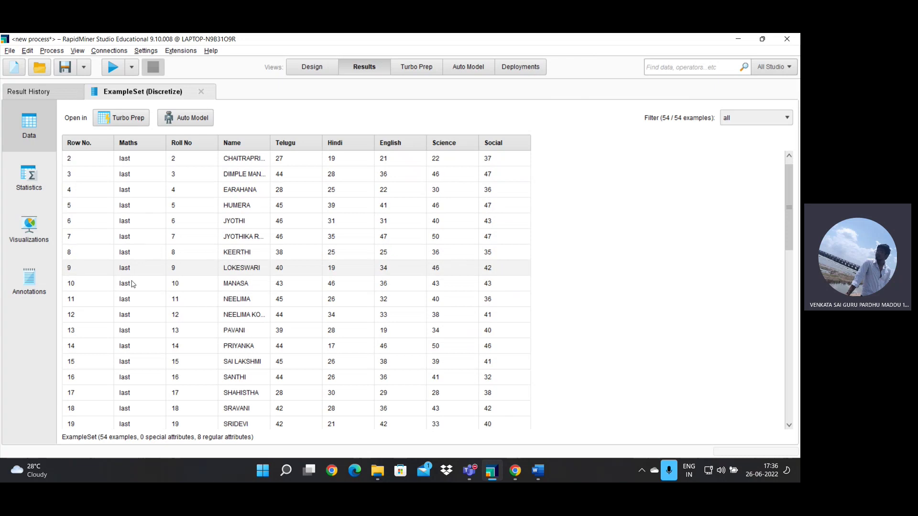
Delete the Discretize operator from the process design and add a Normalize operator from the Cleansing Normalization operators
left_click(311, 67)
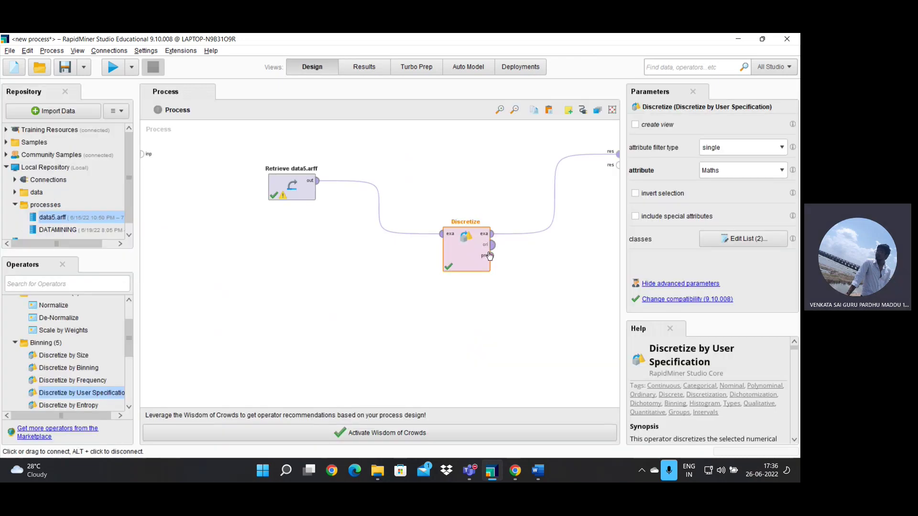
mouse_move(490, 245)
key("Delete")
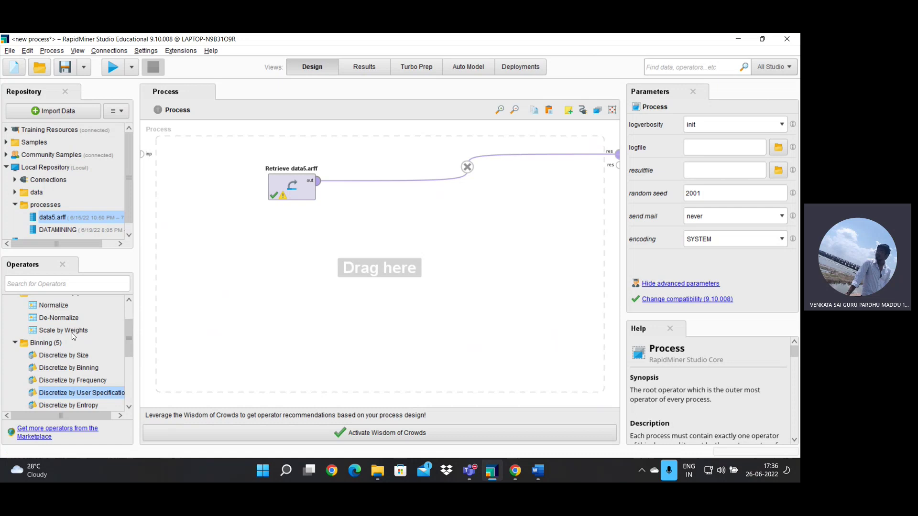
left_click_drag(128, 332, 130, 326)
left_click(6, 327)
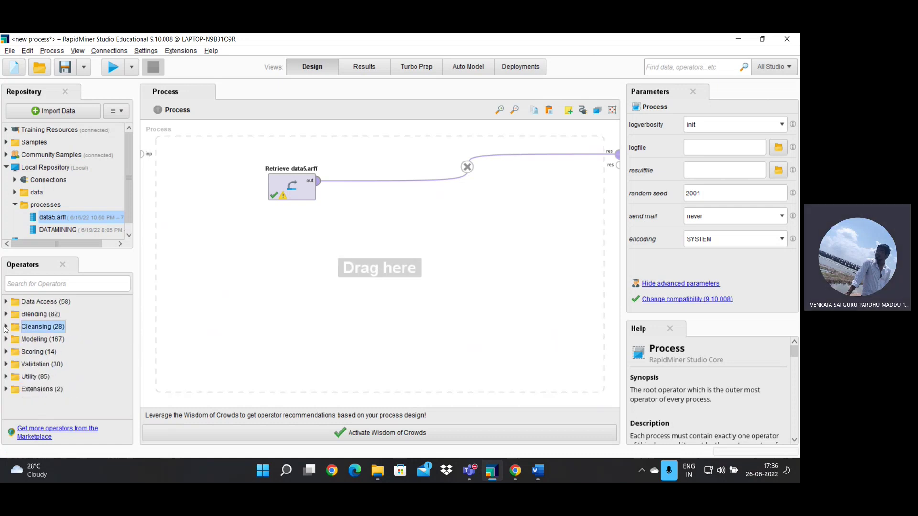
left_click(6, 327)
left_click(17, 315)
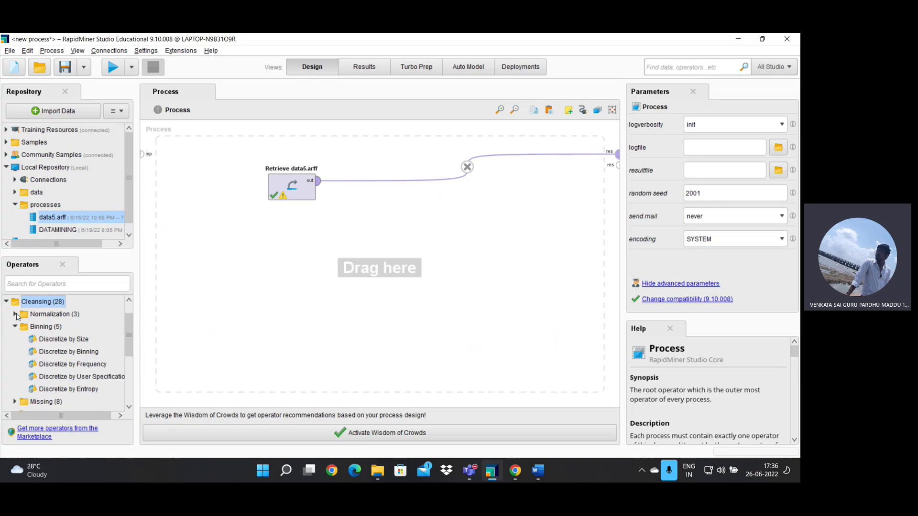
left_click(16, 326)
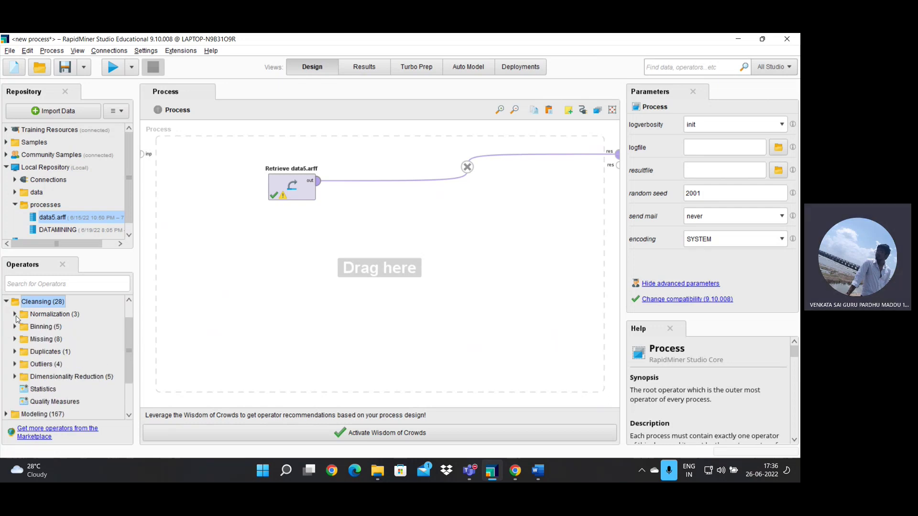
left_click(16, 315)
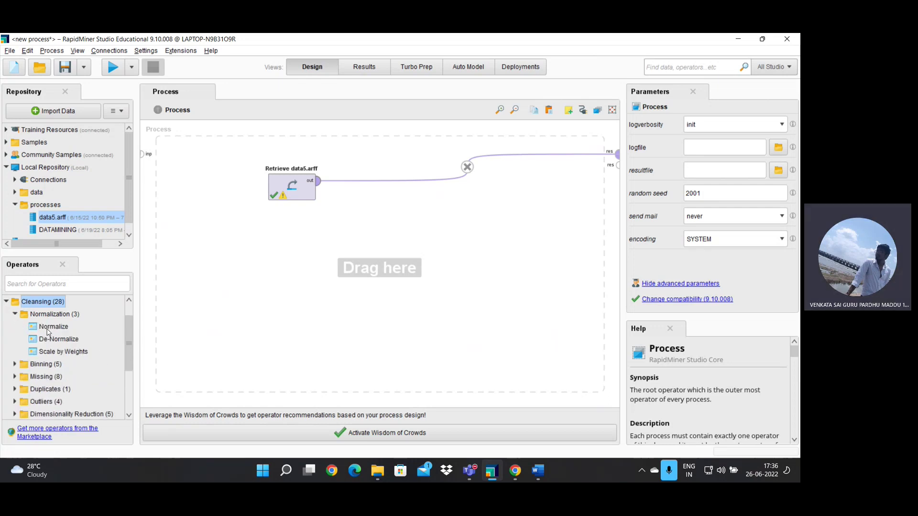
left_click_drag(49, 330, 467, 246)
Remove the direct Retrieve-to-result connection, wire Retrieve through Normalize's example ports to the first result port, and move Normalize closer to Retrieve
left_click(466, 165, "alt")
left_click(318, 182)
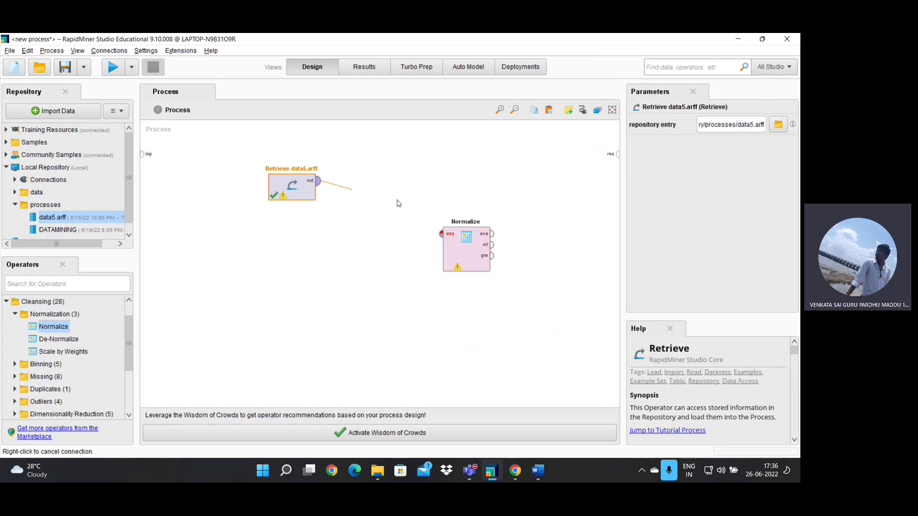
left_click(441, 234)
left_click(493, 234)
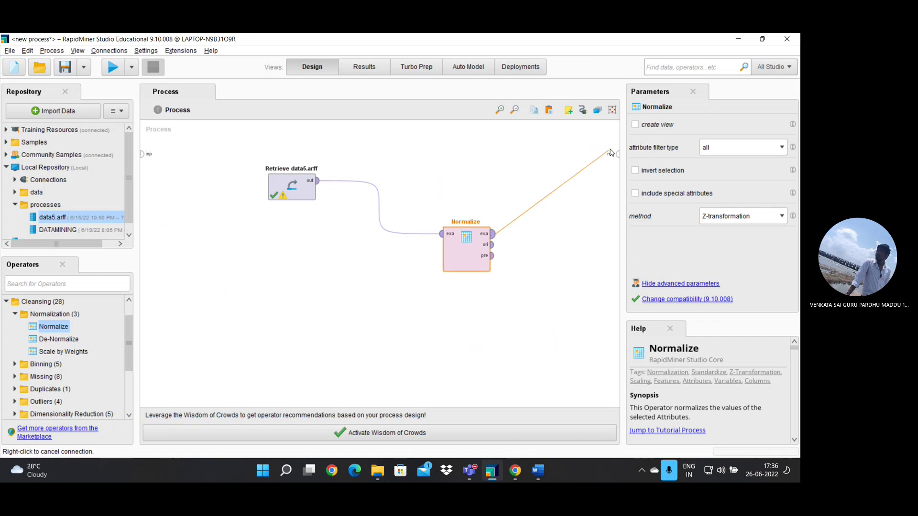
left_click(617, 154)
left_click_drag(478, 248, 444, 249)
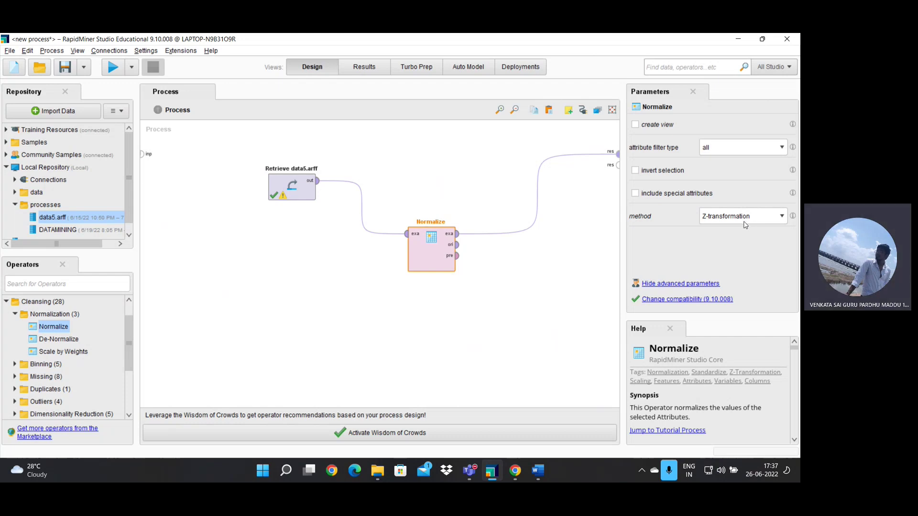
Choose Z-transformation as the Normalize method with advanced parameters shown, and run the process
left_click(692, 284)
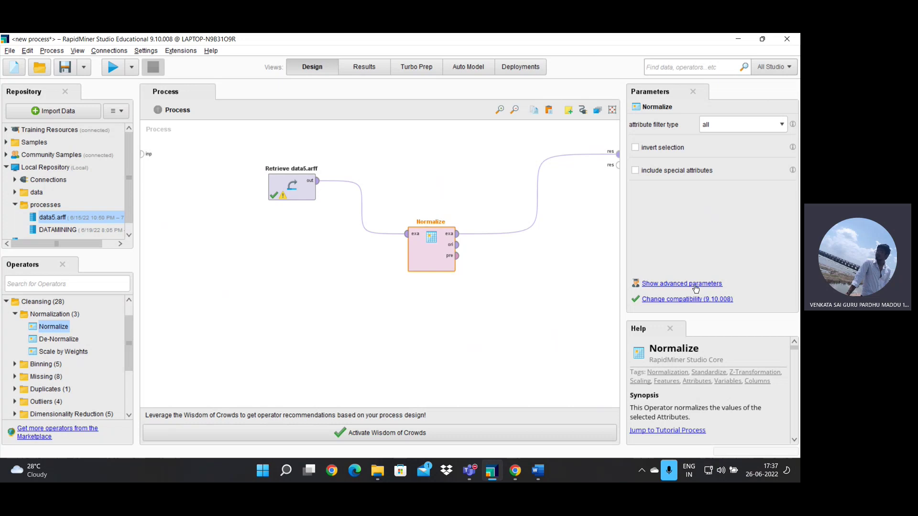
left_click(693, 285)
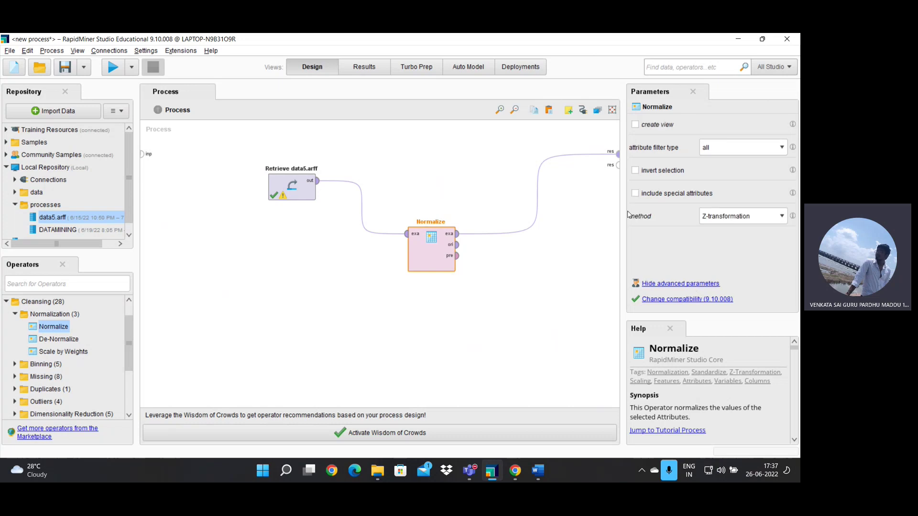
left_click(774, 221)
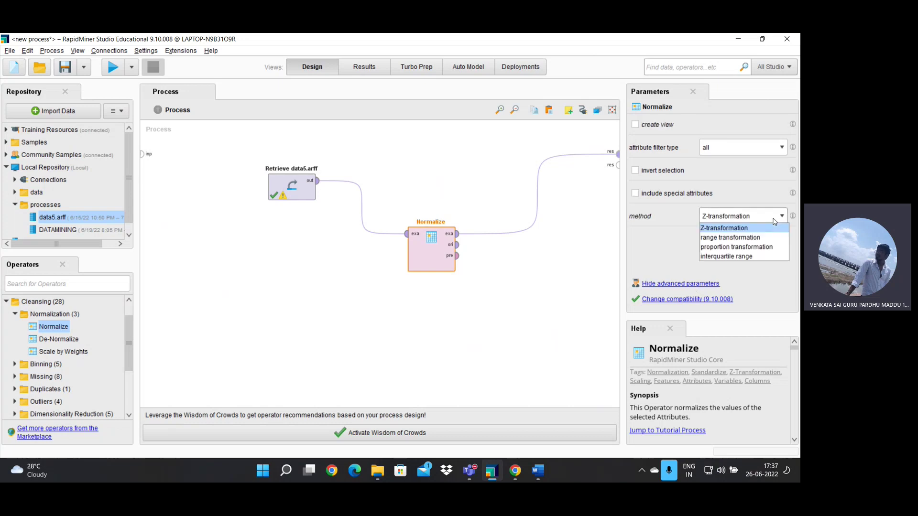
left_click(747, 229)
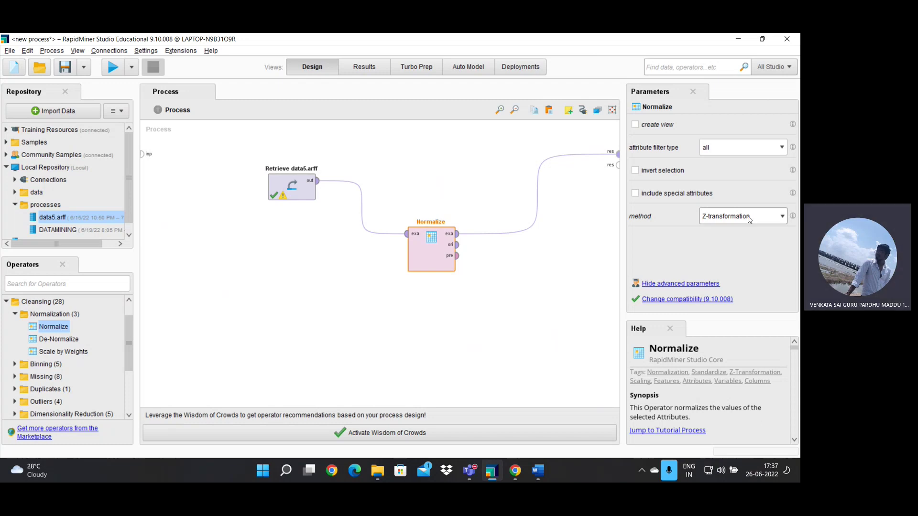
left_click(113, 67)
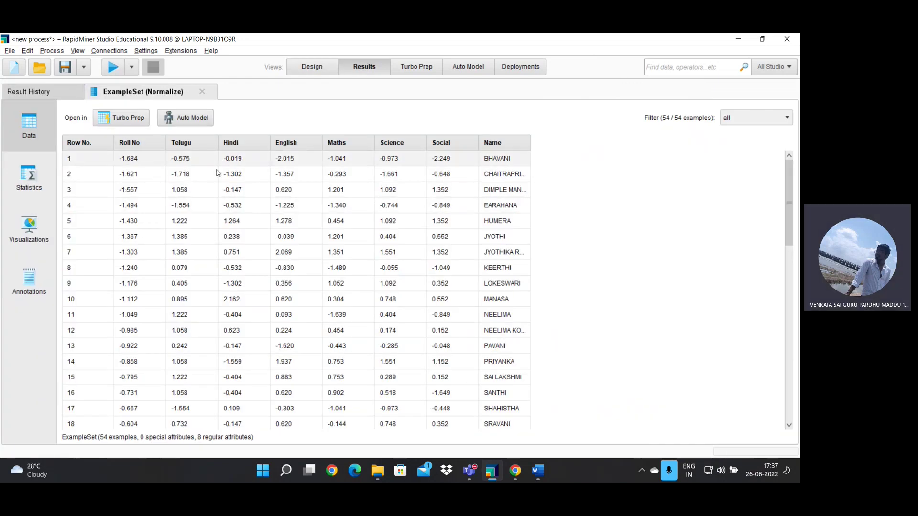
Return to the process design and change the Normalize method to range transformation
left_click(318, 67)
left_click(756, 218)
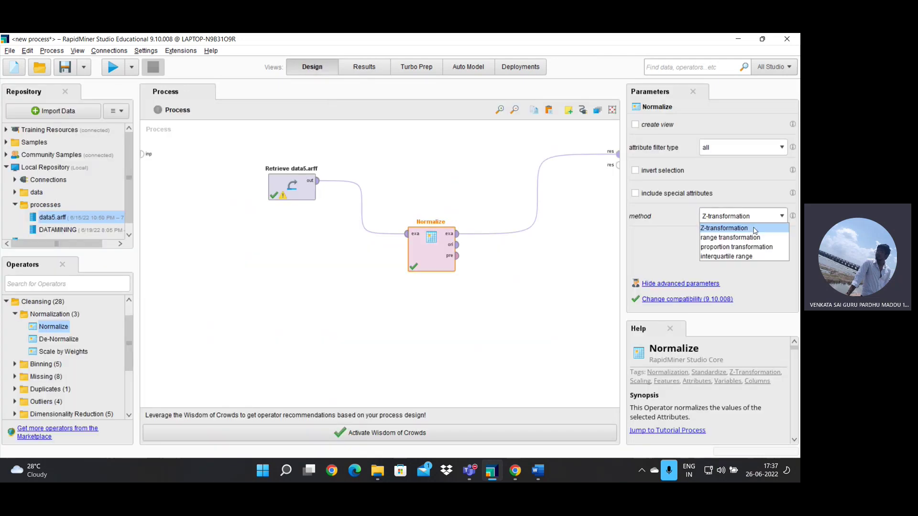
left_click(754, 238)
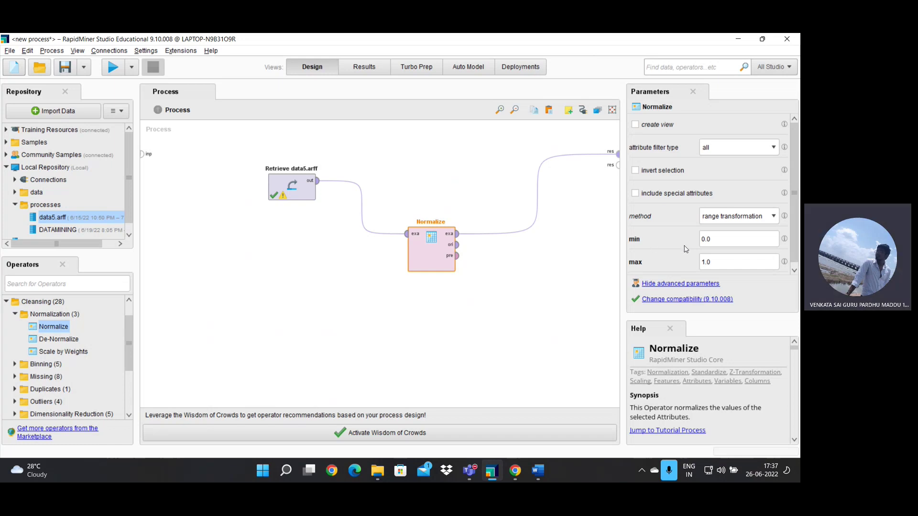
Run the process with range transformation, and run it again with the Normalize method set to proportion transformation
left_click(113, 67)
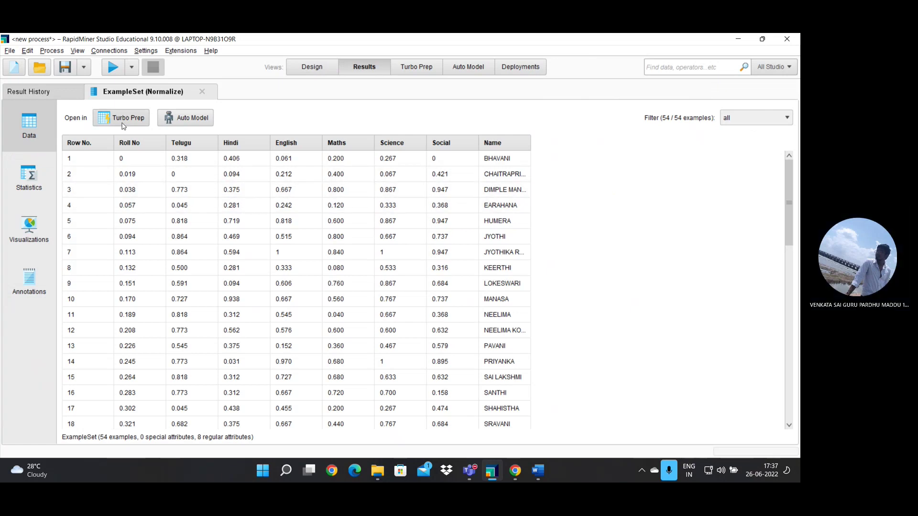
left_click(308, 65)
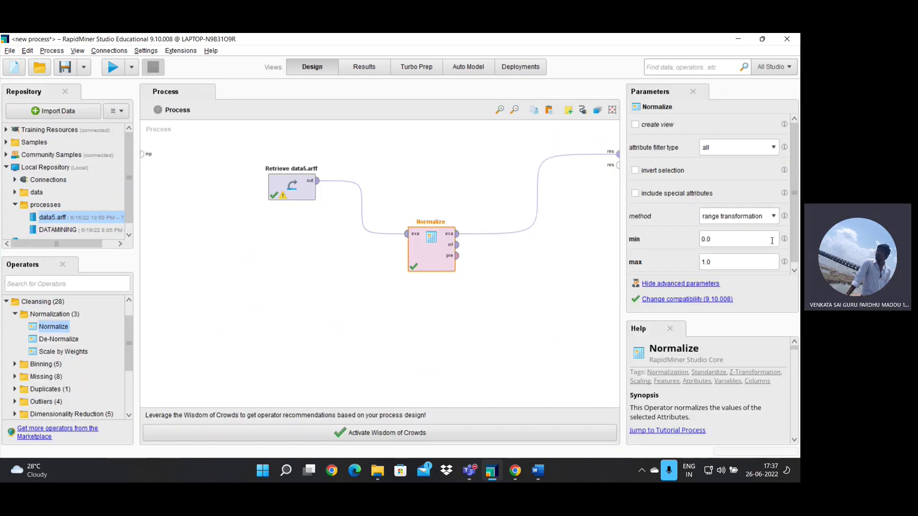
left_click(758, 216)
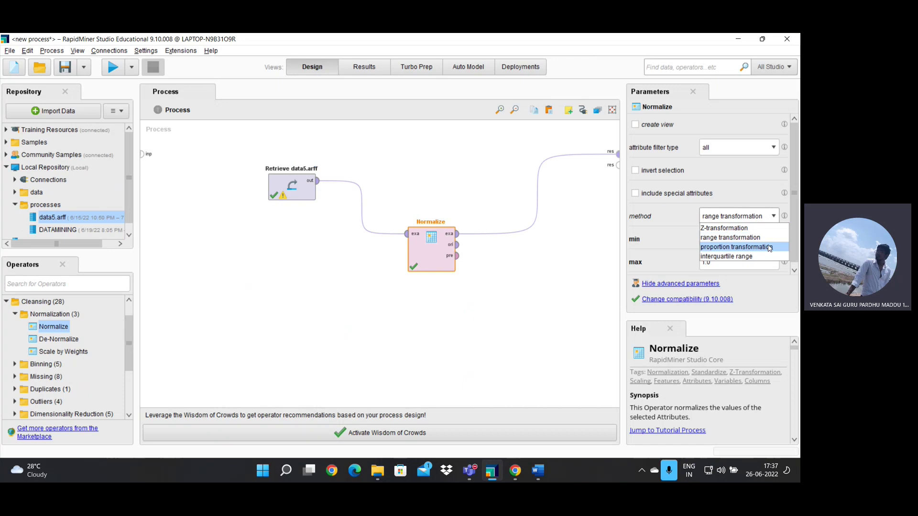
left_click(769, 248)
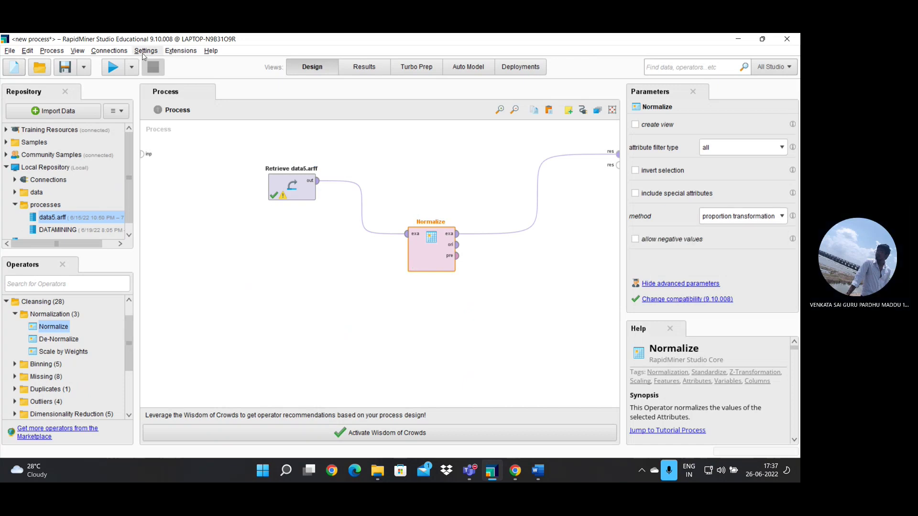
left_click(109, 67)
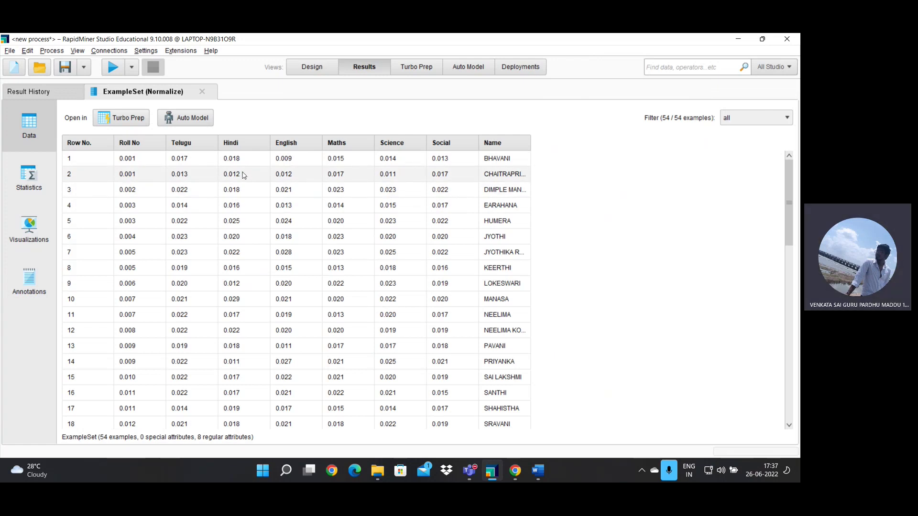
Change the Normalize method to interquartile range in the process design, run the process, and return to the design
left_click(318, 63)
left_click(743, 216)
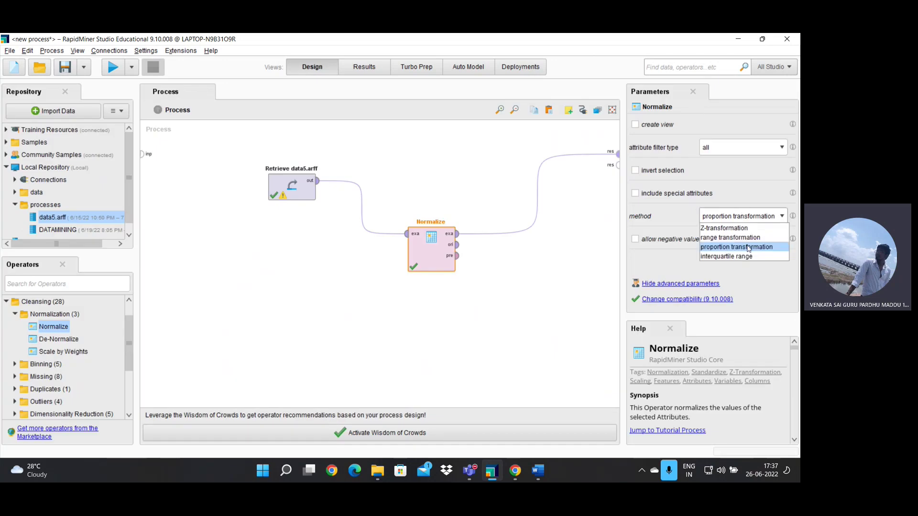
left_click(755, 257)
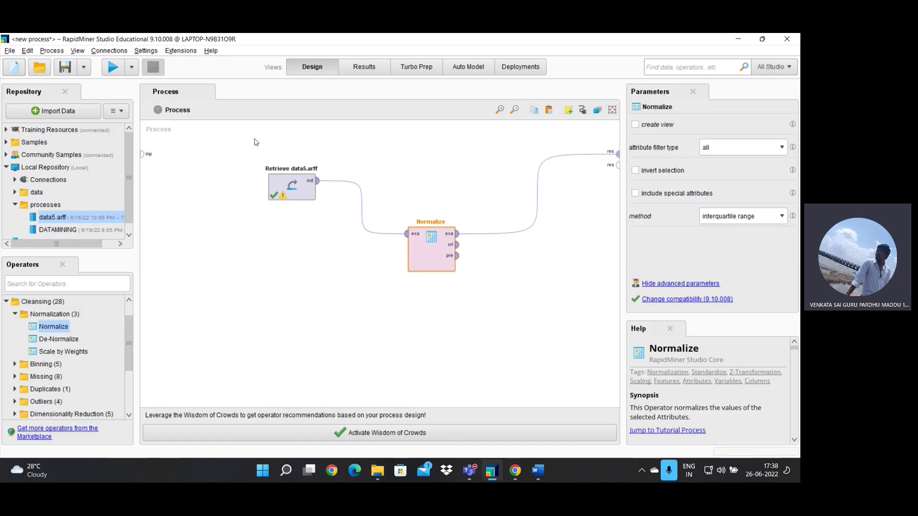
left_click(113, 68)
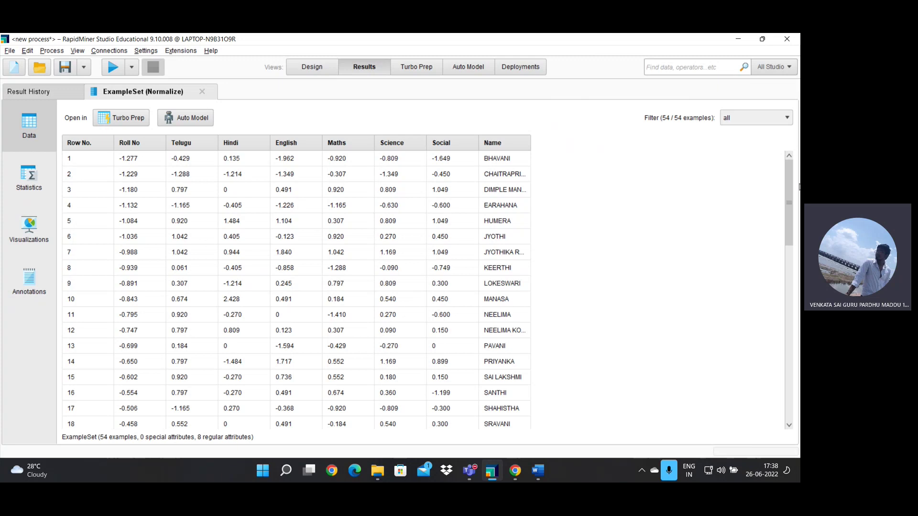
left_click(312, 67)
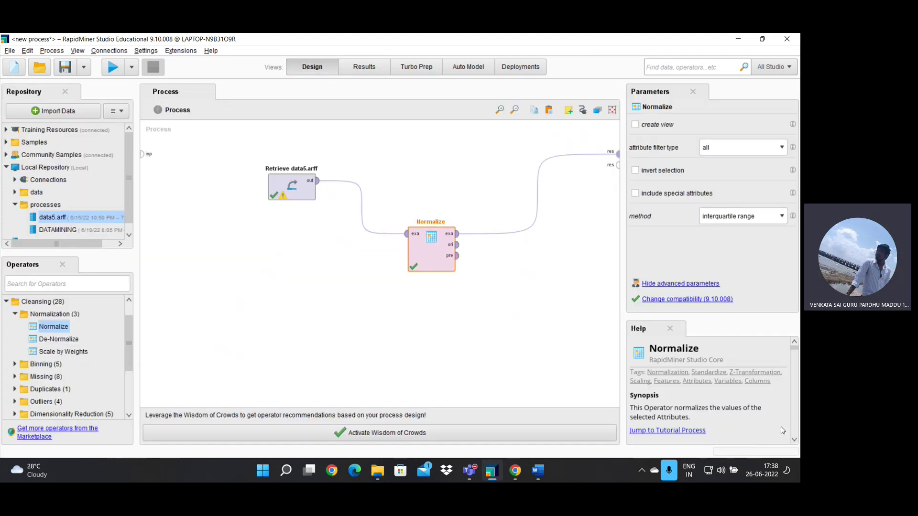
left_click(711, 392)
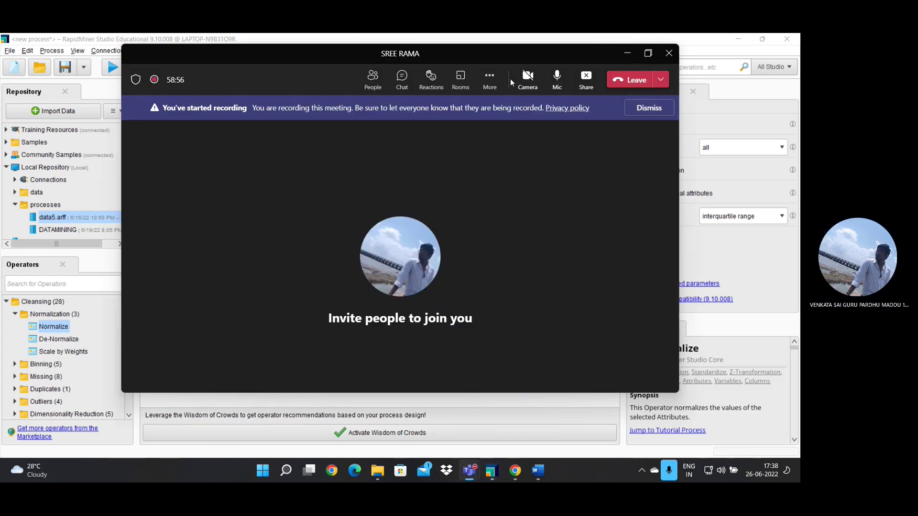
left_click(489, 77)
left_click(520, 329)
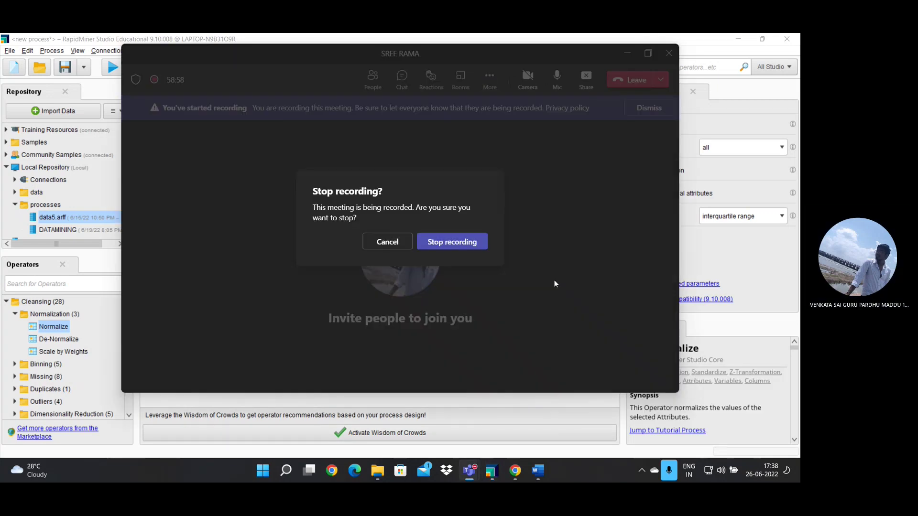